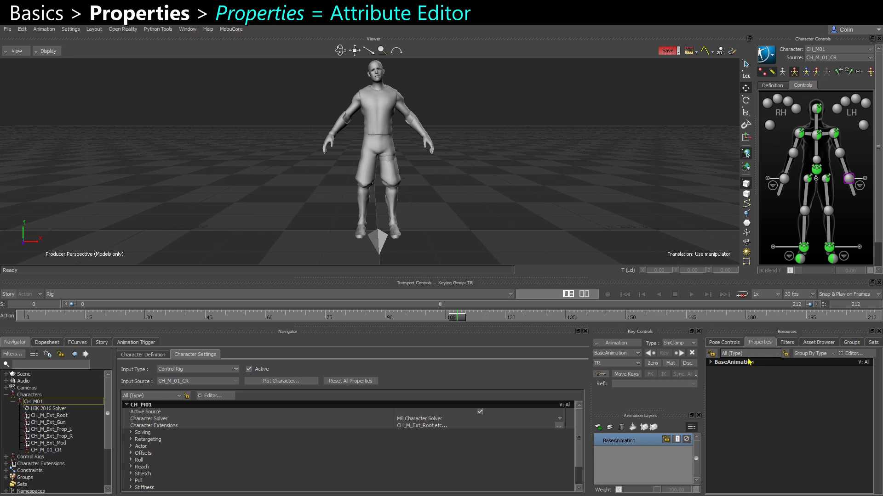
Step: Select the root control at the character's feet and switch its properties to Default (Type) and back to All (Type)
left_click(380, 246)
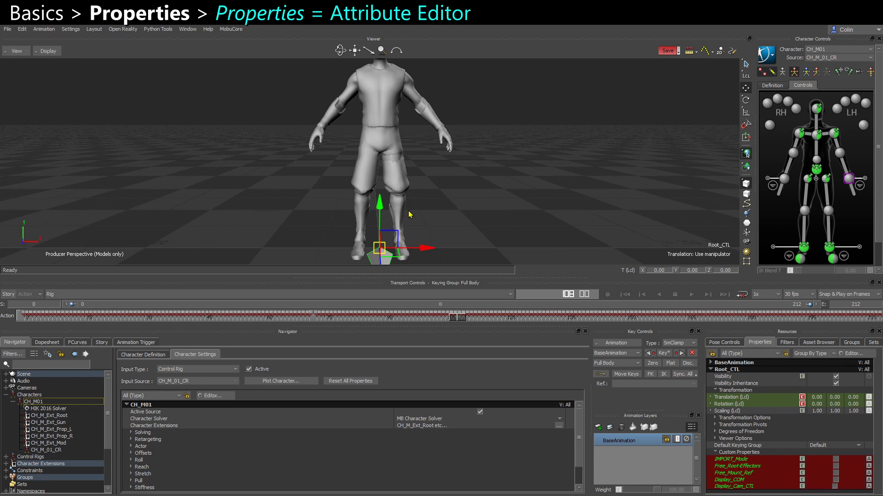
scroll(431, 219, "up", 5)
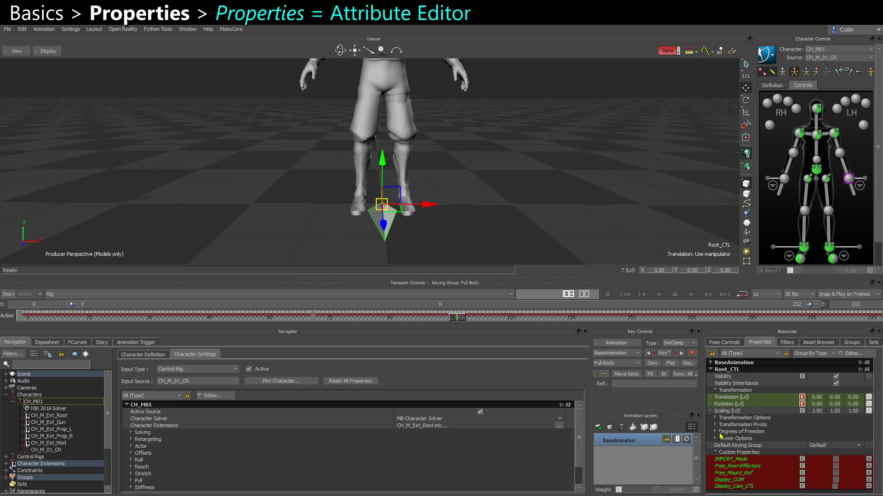
left_click(736, 353)
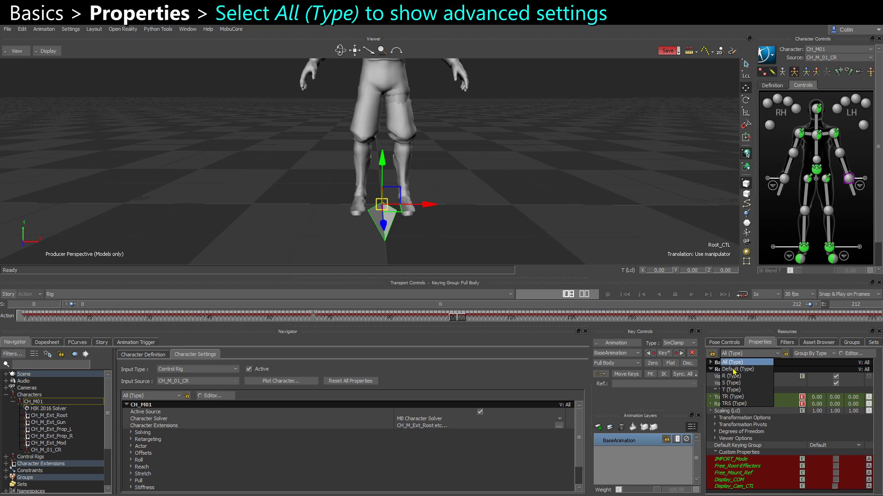
left_click(727, 370)
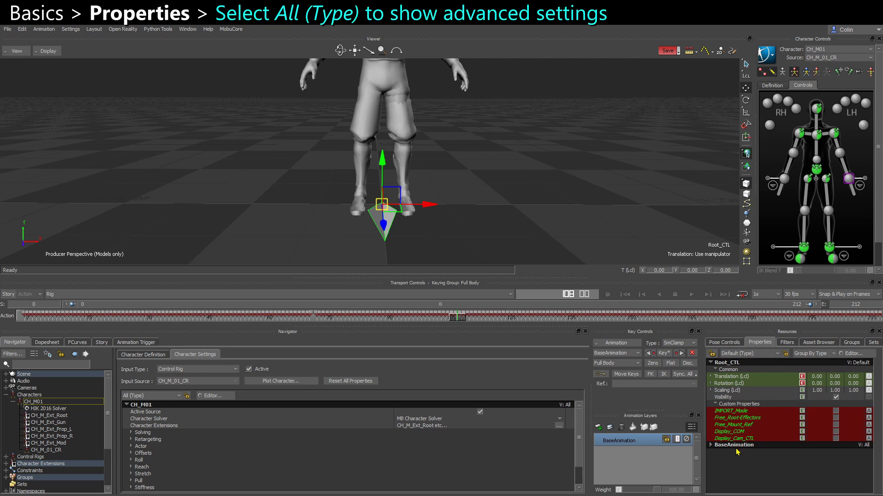
left_click(741, 353)
left_click(733, 362)
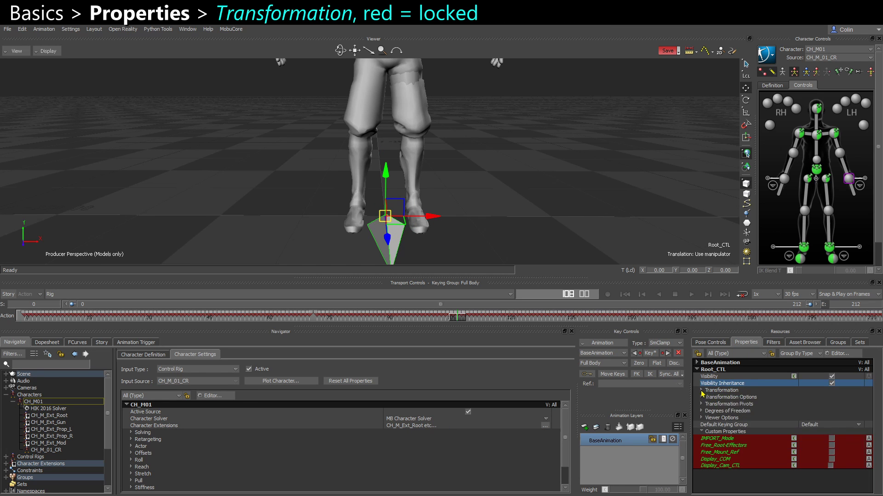
Step: Lock the root control's Translation property in the Transformation group and unlock it again
left_click(711, 398)
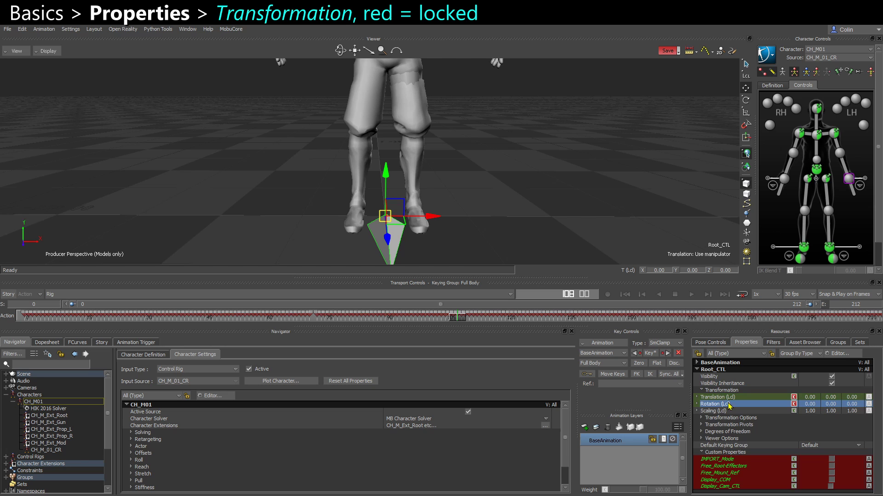
right_click(716, 400)
left_click(741, 402)
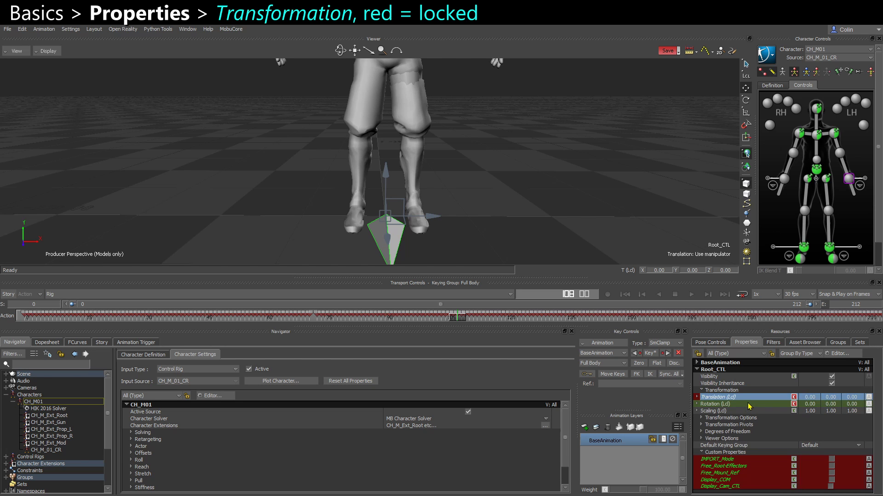
right_click(734, 399)
left_click(754, 407)
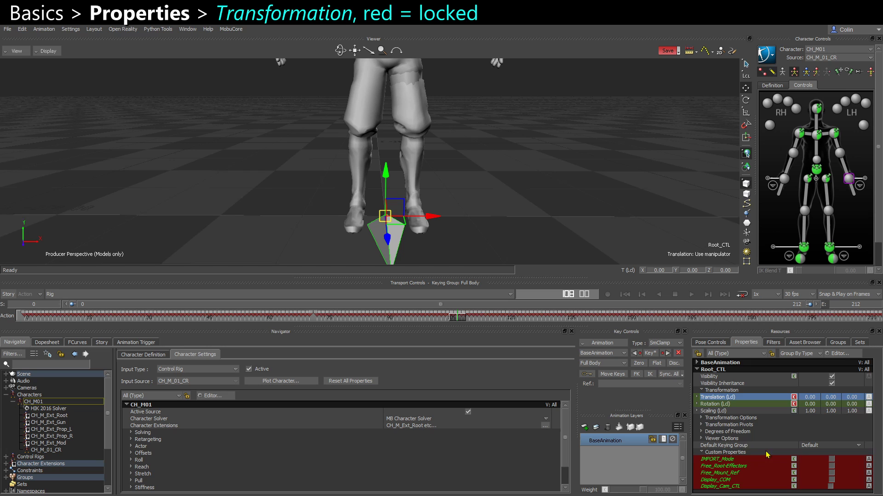
Step: Select the custom properties from IMPORT_Mode through Display_Cam_CTL, check the plot options for locked properties, and cancel without plotting
left_click(719, 461)
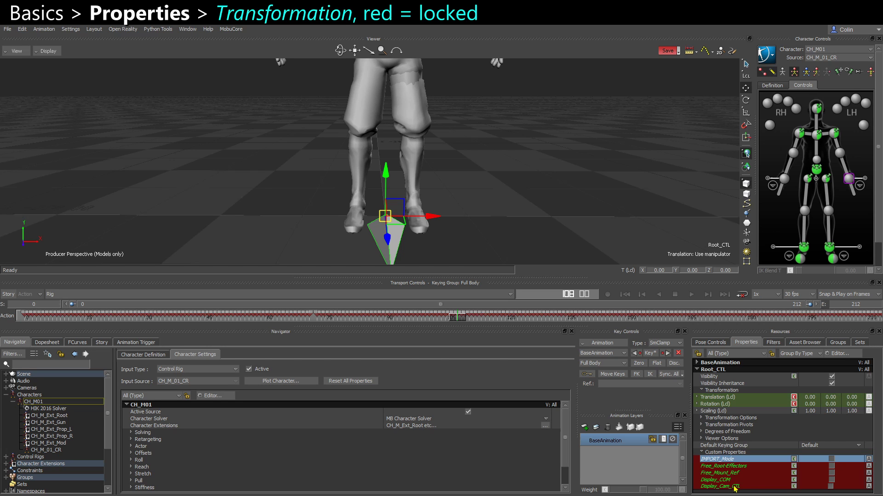
left_click(735, 487, "shift")
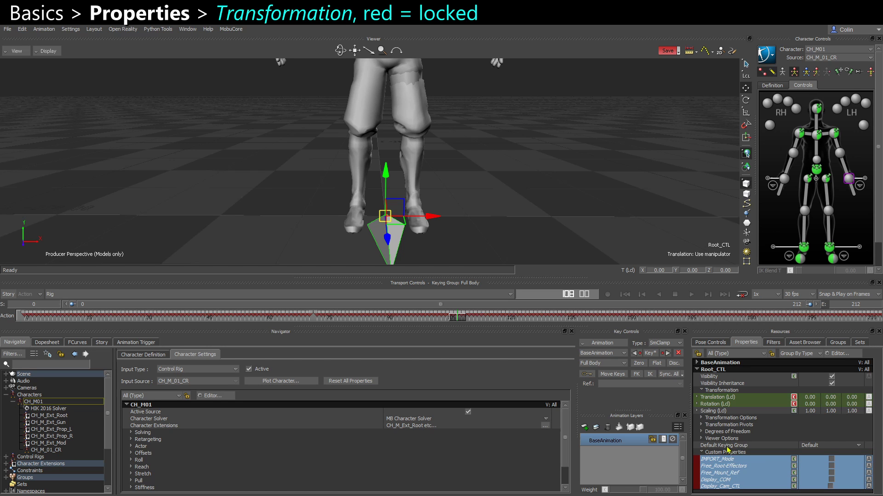
left_click(602, 343)
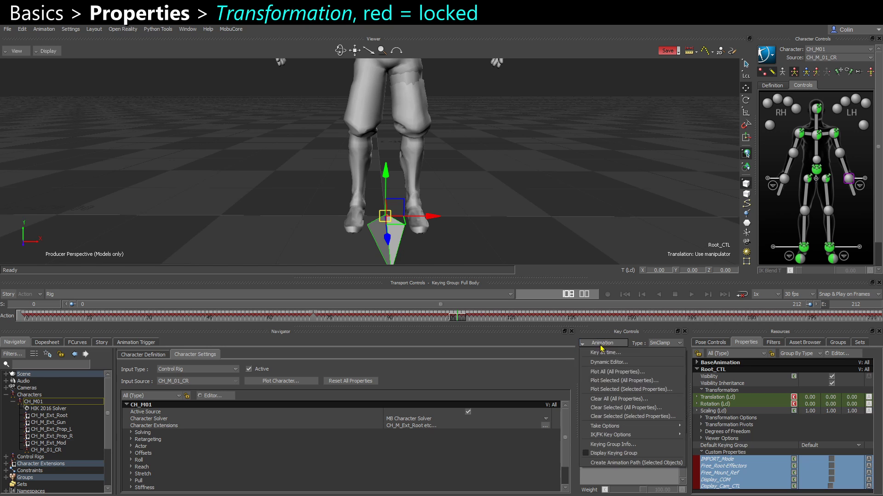
left_click(630, 381)
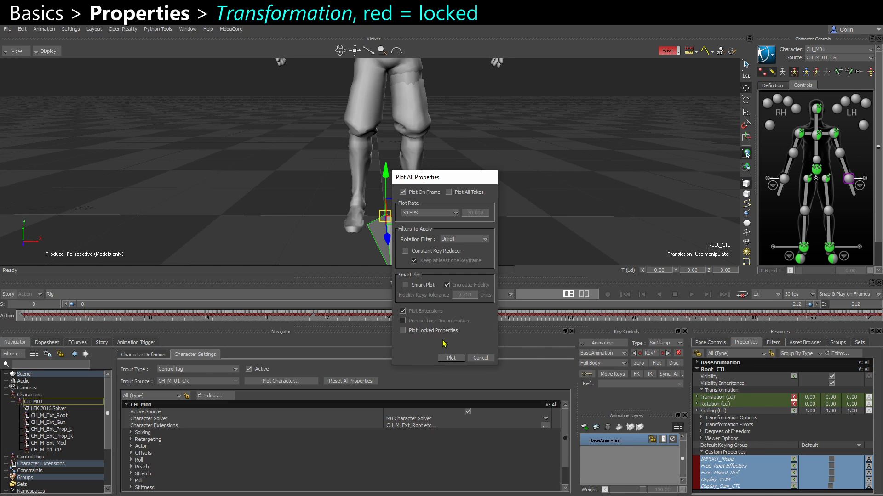
left_click(480, 358)
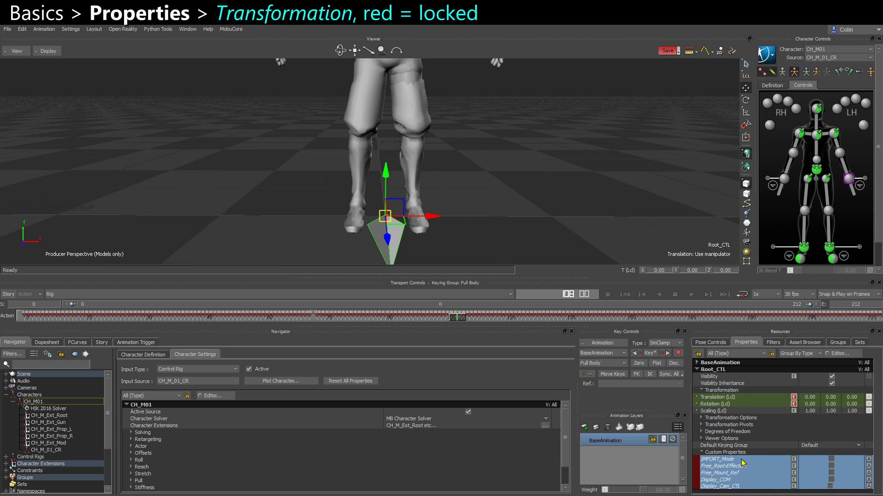
Step: Scrub the timeline forward and examine the root control's Transformation Options, including manipulation mode, quaternion rotation and scaling inheritance
mouse_move(455, 317)
left_mouse_down()
mouse_move(284, 317)
mouse_move(513, 317)
left_mouse_up()
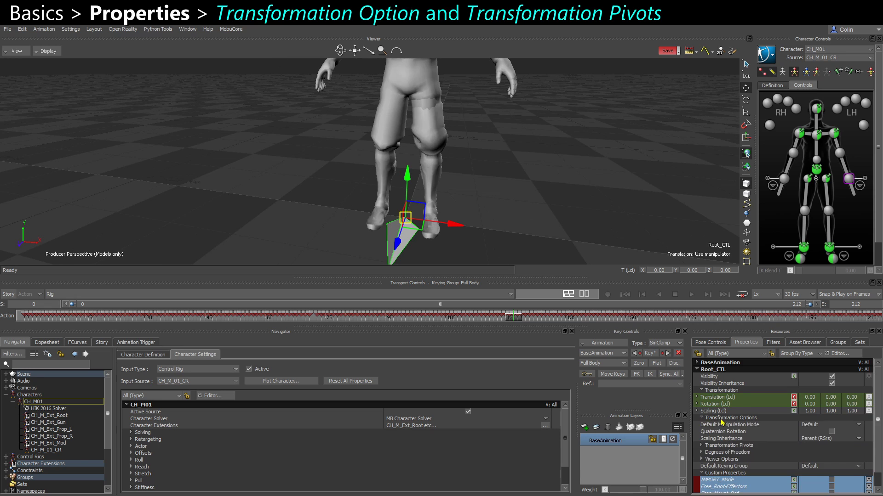
left_click(731, 418)
scroll(773, 426, "down", 1)
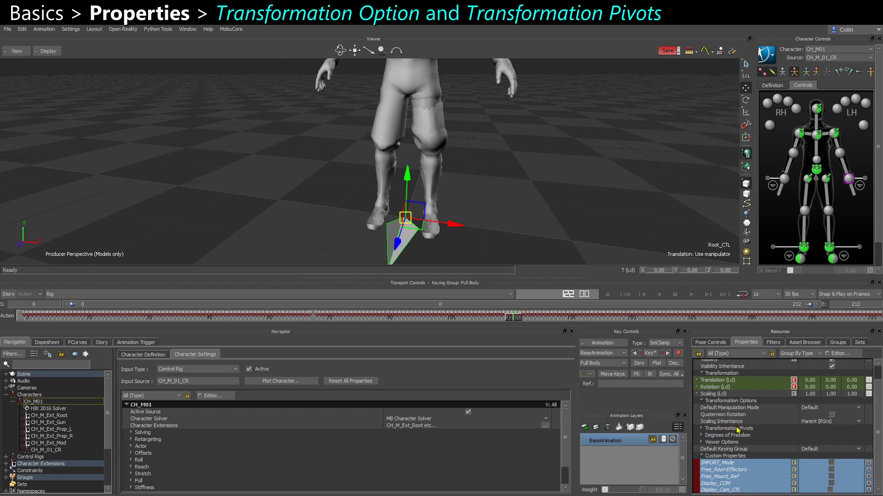
left_click(755, 414)
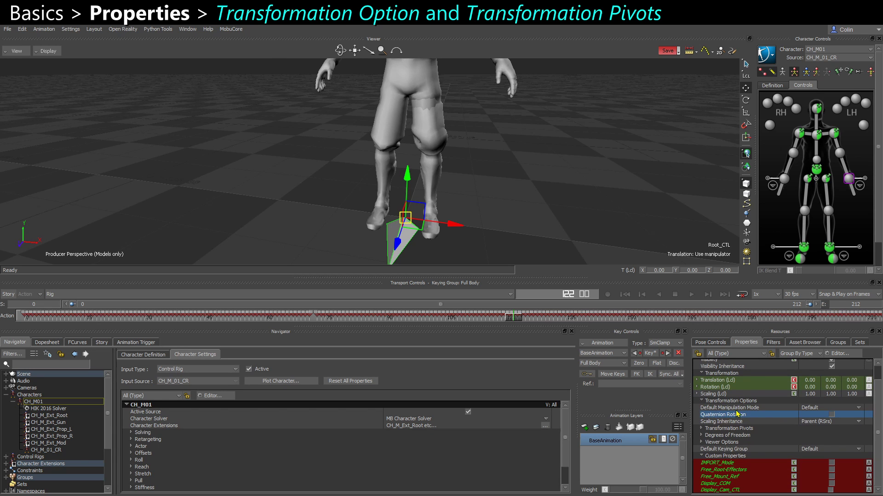
left_click(738, 408)
left_click(734, 422)
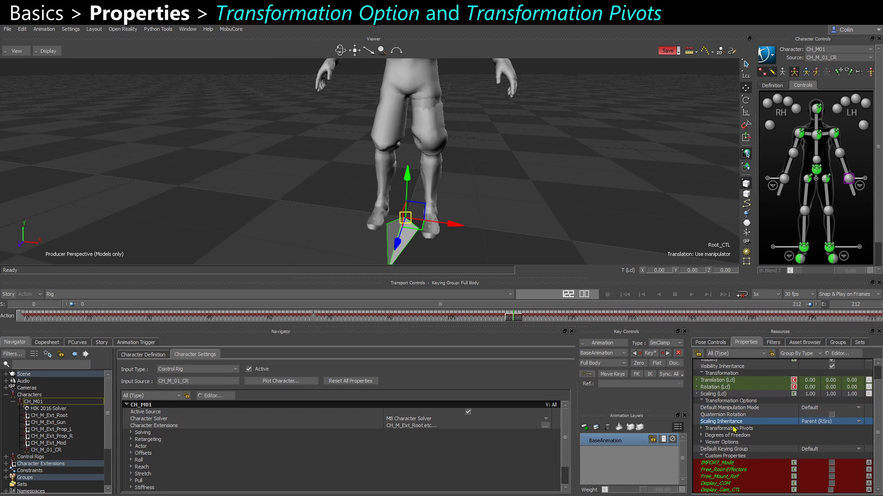
left_click(701, 401)
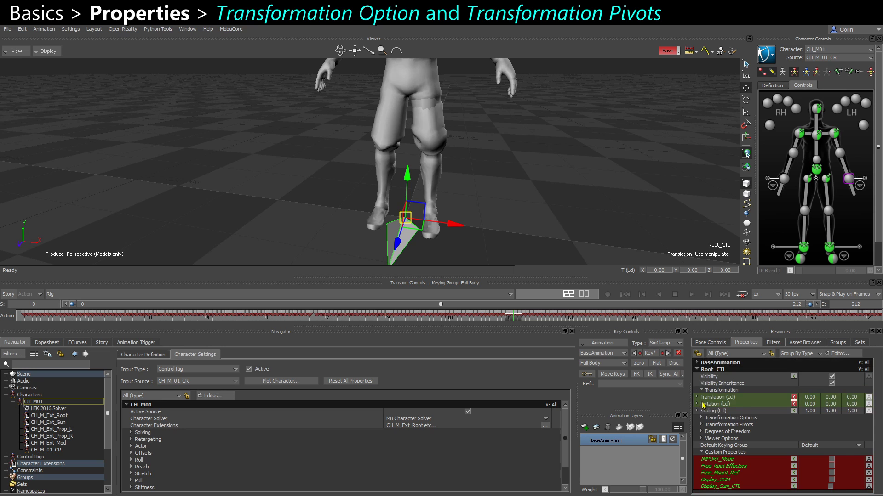
Step: Examine the root control's Geometry Offset values under Transformation Pivots and compare them with its shape in the viewer
left_click(701, 424)
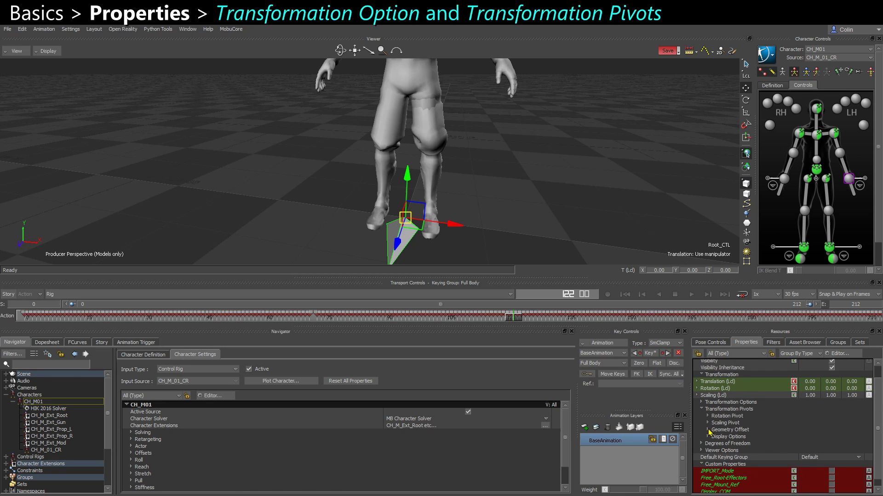
left_click(708, 430)
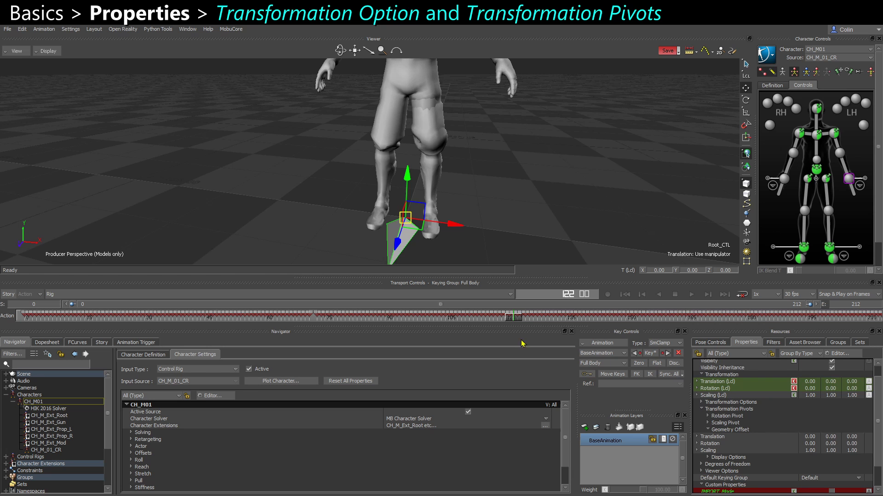
mouse_move(452, 246)
left_mouse_down("ctrl+shift")
mouse_move(476, 235)
mouse_move(453, 207)
mouse_move(460, 240)
mouse_move(440, 211)
mouse_move(418, 205)
mouse_move(437, 234)
mouse_move(453, 235)
left_mouse_up("ctrl+shift")
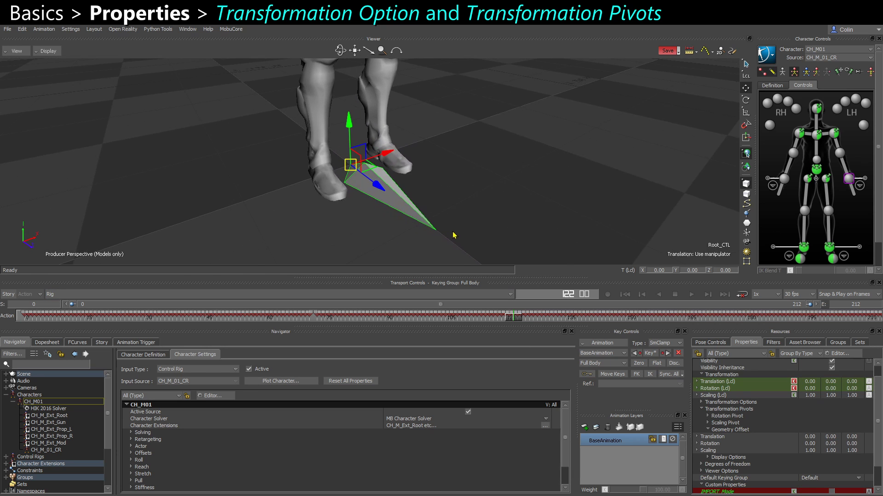
left_click_drag(473, 196, 391, 183, "shift")
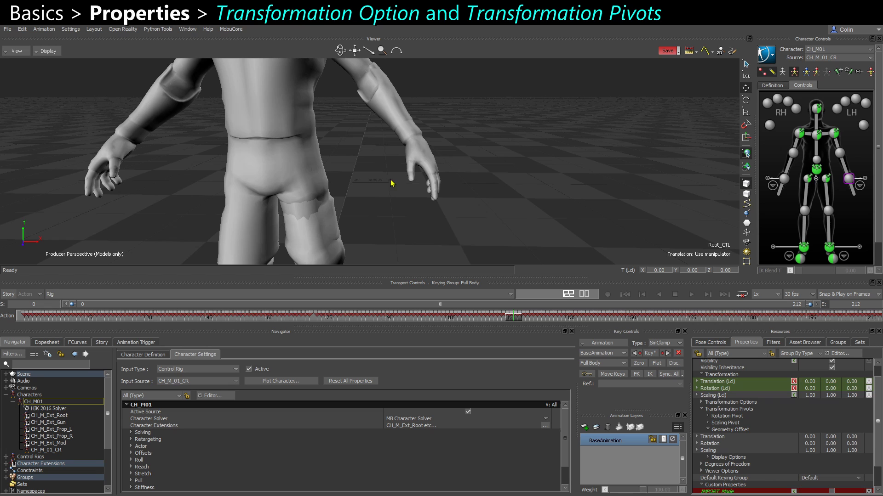
Step: Reveal the rig in X-Ray display, select the FK control of the left hand, and return to the normal display
key("ctrl+a")
left_click(414, 140)
left_click_drag(376, 118, 398, 208, "ctrl")
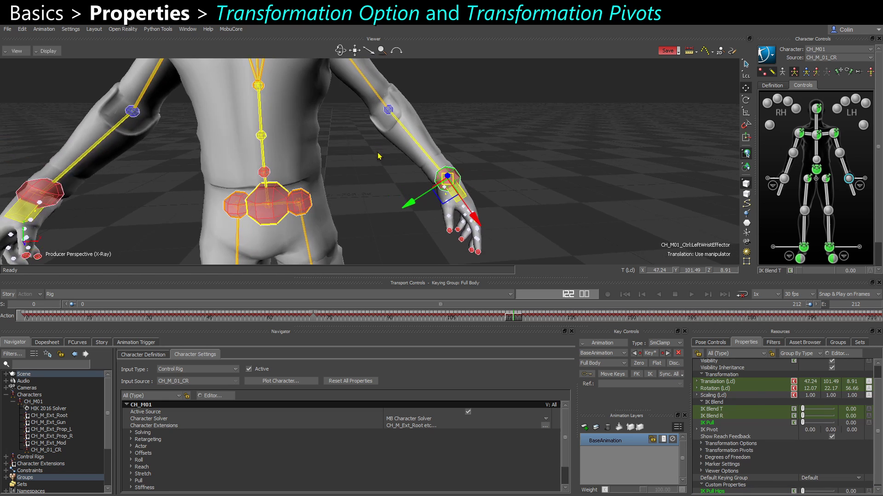
left_click_drag(398, 208, 348, 107, "ctrl")
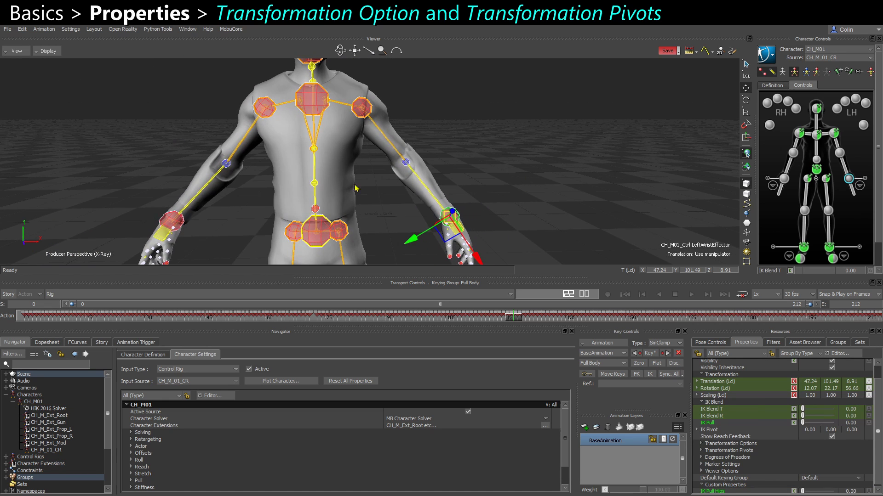
left_click_drag(355, 189, 413, 170, "ctrl")
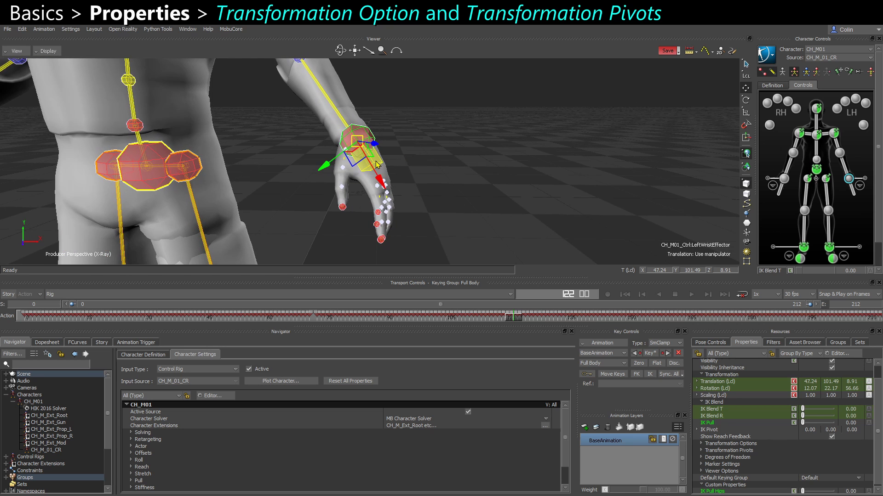
left_click(378, 162)
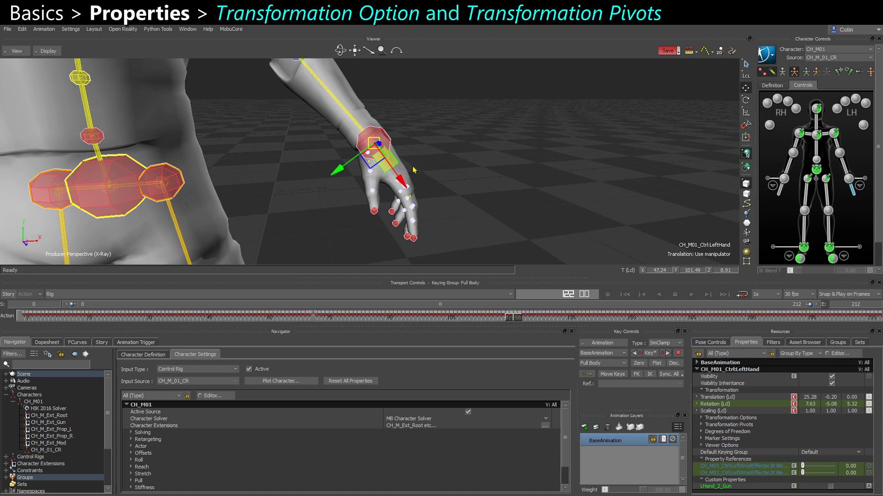
key("ctrl+a")
key("ctrl+a")
mouse_move(478, 184)
left_mouse_down("ctrl+shift")
mouse_move(444, 183)
mouse_move(514, 207)
left_mouse_up("ctrl+shift")
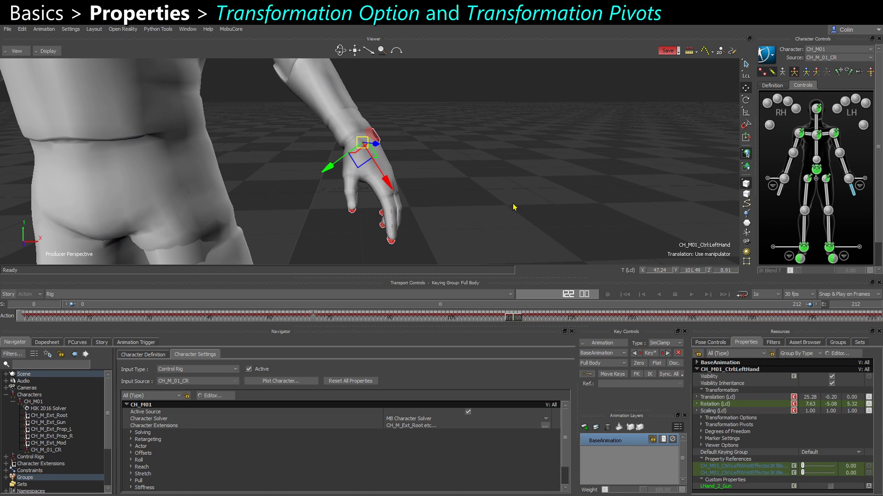
Step: Set the left hand control's Geometry Offset scaling to 5.00, 3.00, 4.50 and its X translation offset to 7.00
left_click(702, 425)
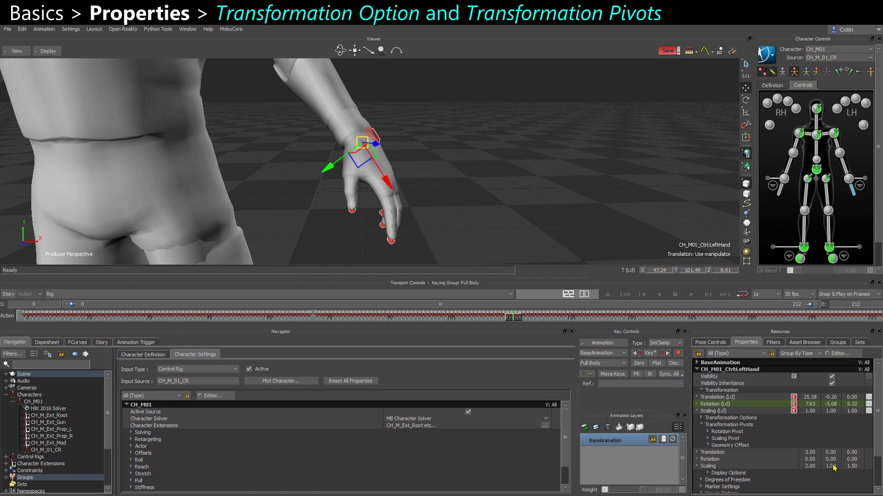
left_click_drag(834, 468, 813, 467)
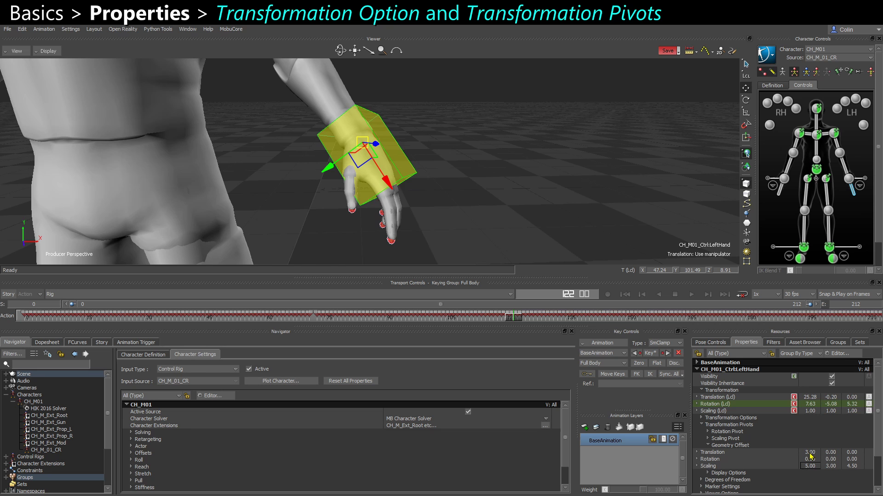
left_click_drag(810, 456, 814, 456)
left_click_drag(491, 224, 361, 122, "ctrl+shift")
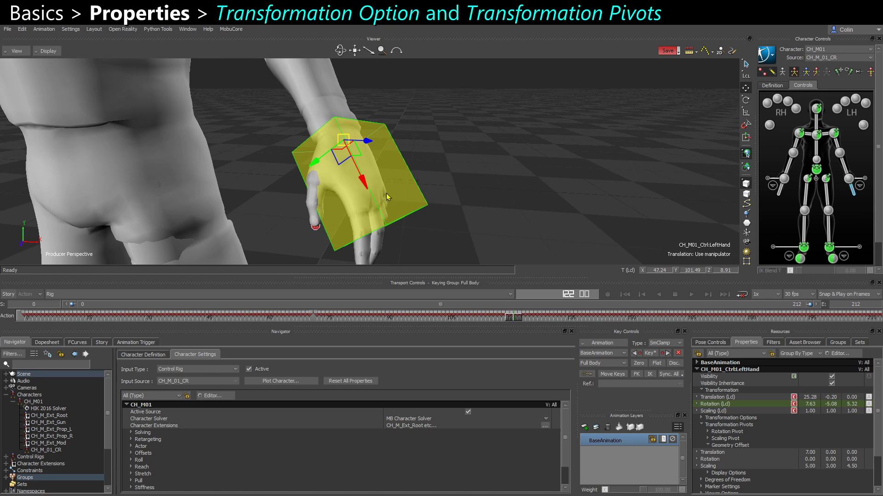
left_click_drag(449, 225, 471, 206, "ctrl+shift")
Step: Collapse Geometry Offset, examine the left hand's Rotation settings under Degrees of Freedom, including Pre Rotation, and deselect the control
scroll(719, 457, "down", 1)
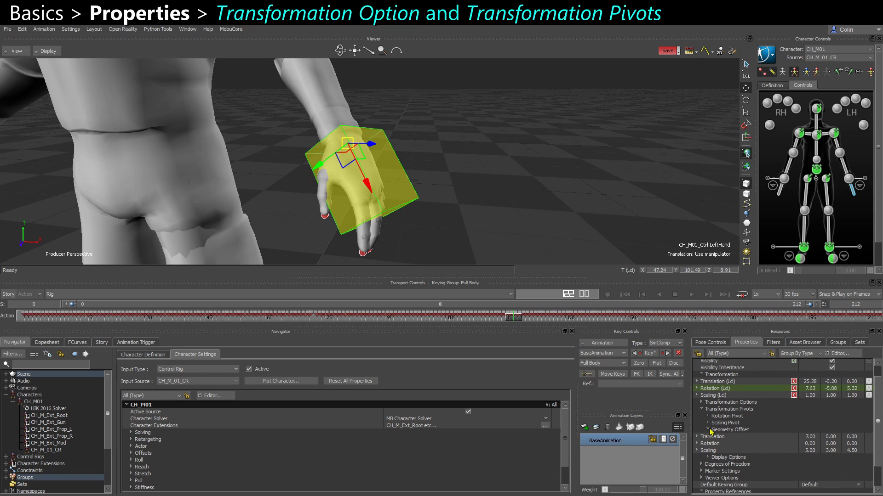
left_click(708, 430)
left_click(701, 443)
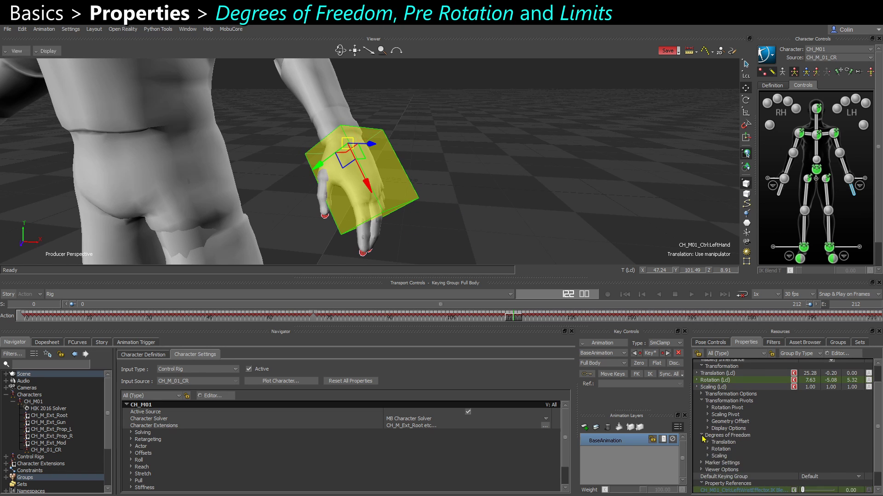
scroll(722, 444, "down", 2)
left_click(709, 430)
scroll(775, 443, "down", 2)
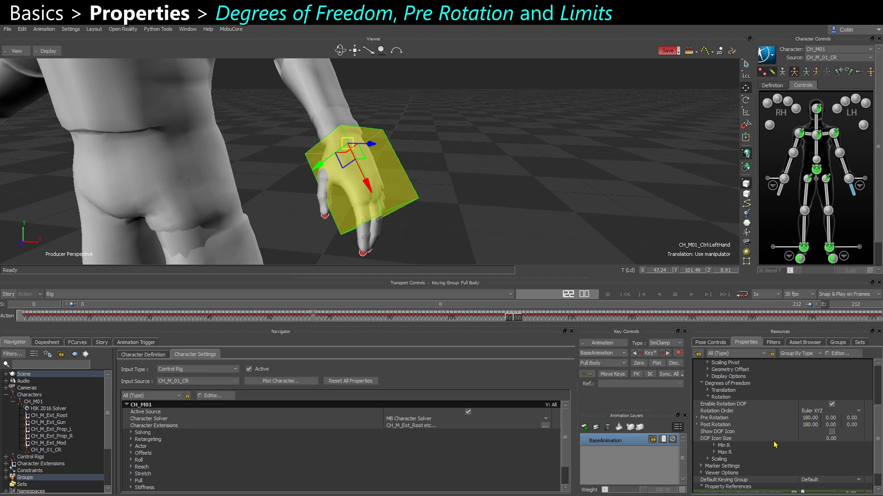
left_click(715, 419)
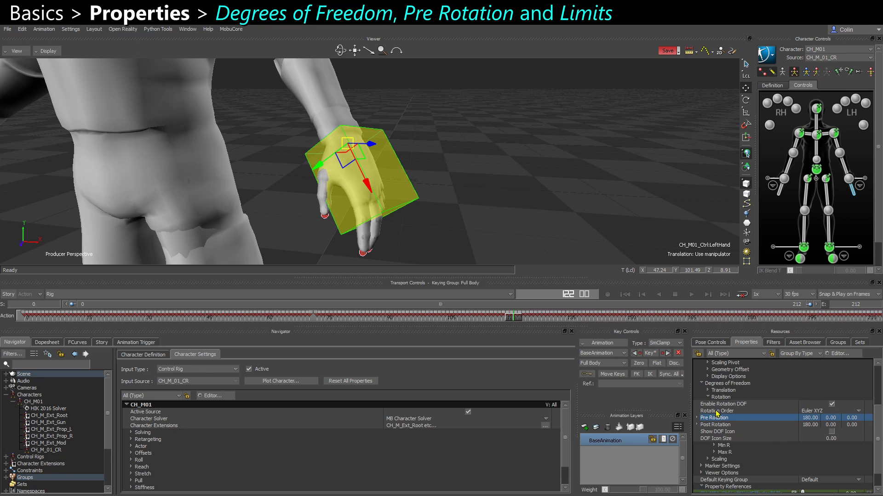
left_click(424, 208)
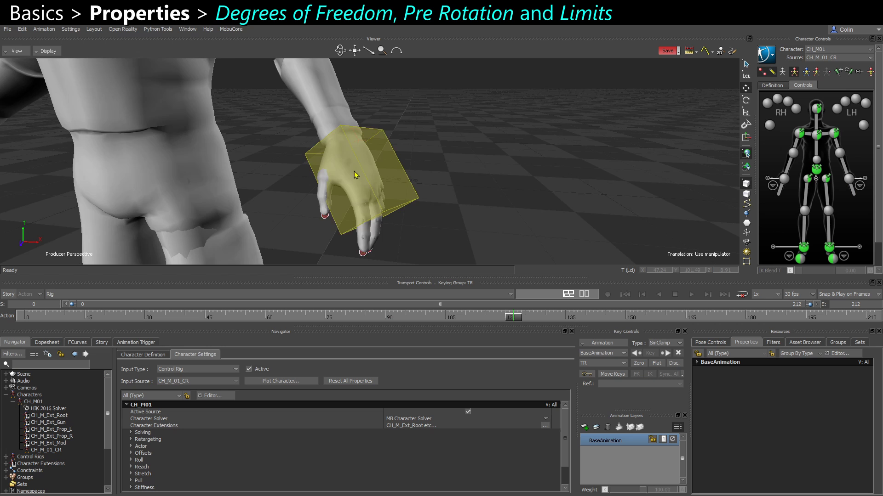
Step: Hide the IK and FK rig controls, show the character's skeleton, and switch the viewer to X-Ray display
scroll(355, 174, "down", 2)
left_click(762, 71)
left_click(772, 72)
left_click(782, 72)
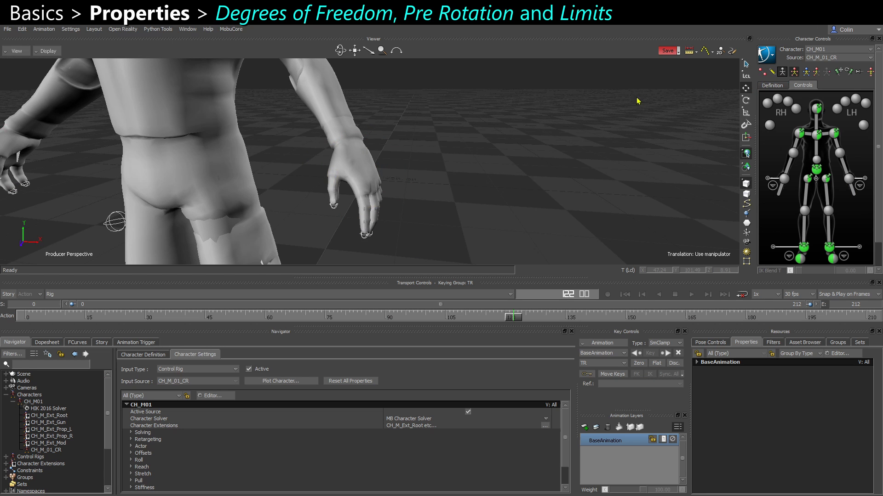
scroll(283, 177, "down", 2)
key("ctrl+a")
left_click_drag(257, 187, 291, 187, "shift")
key("ctrl+a")
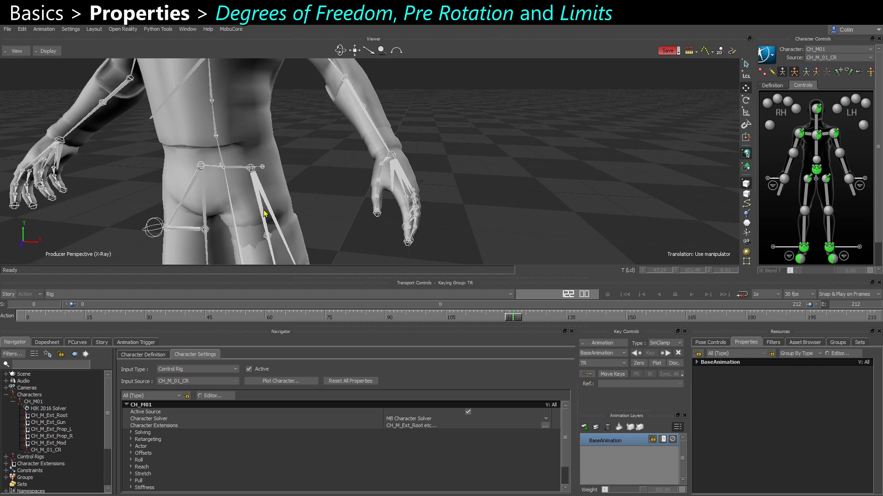
Step: Select the left thigh bone and examine its Pre Rotation under Degrees of Freedom together with its rotation manipulator
left_click(261, 212)
left_click_drag(261, 213, 369, 193, "ctrl+shift")
left_click(701, 432)
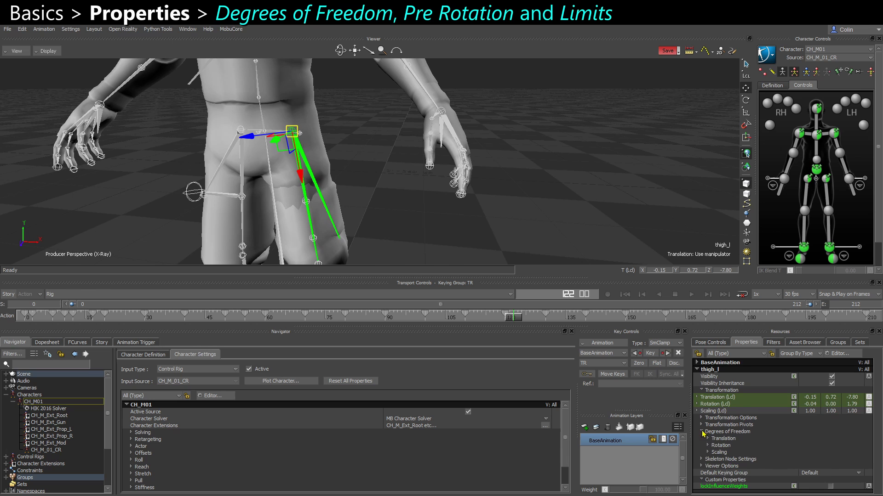
left_click(708, 445)
left_click(737, 457)
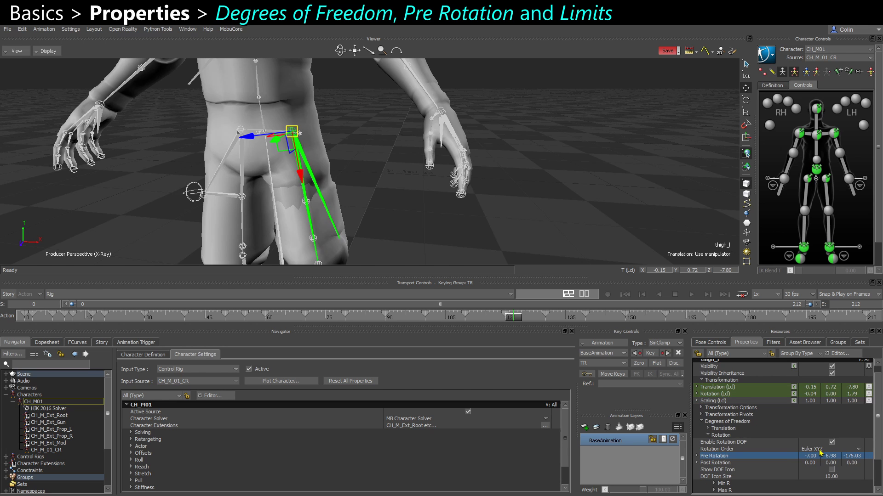
left_click_drag(340, 191, 330, 162, "ctrl+shift")
left_click_drag(376, 210, 361, 202)
key("r")
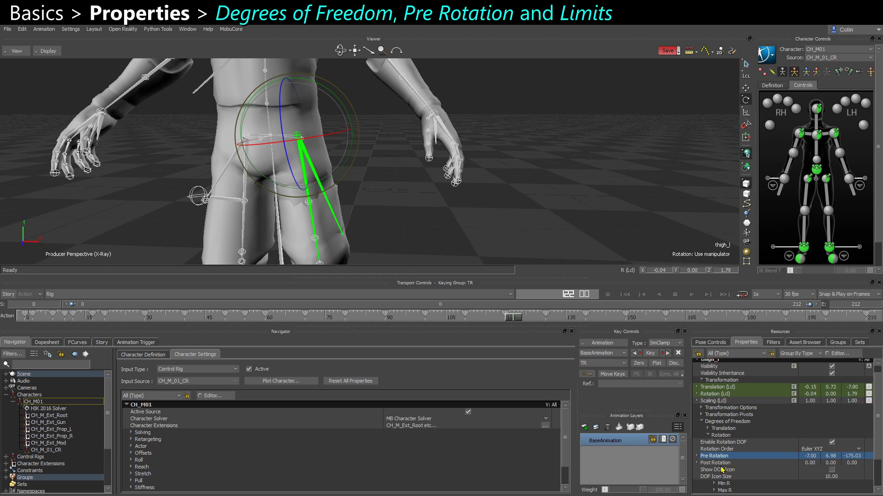
Step: Examine the Min R and Max R limit settings under the left thigh bone's Rotation degrees of freedom
left_click(708, 436)
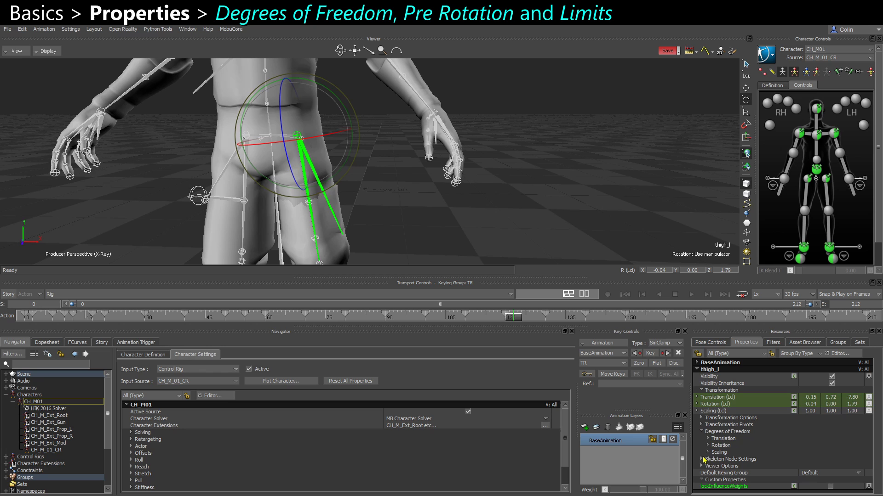
left_click(708, 445)
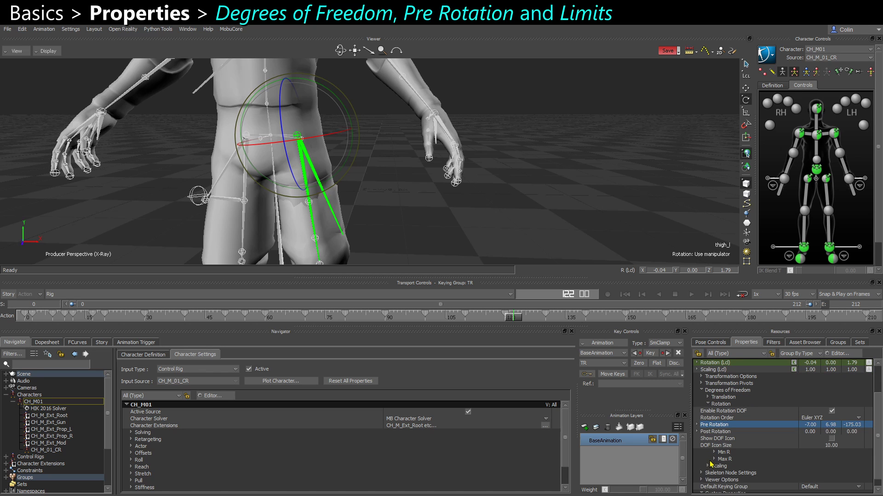
left_click(729, 455)
left_click(731, 461, "ctrl")
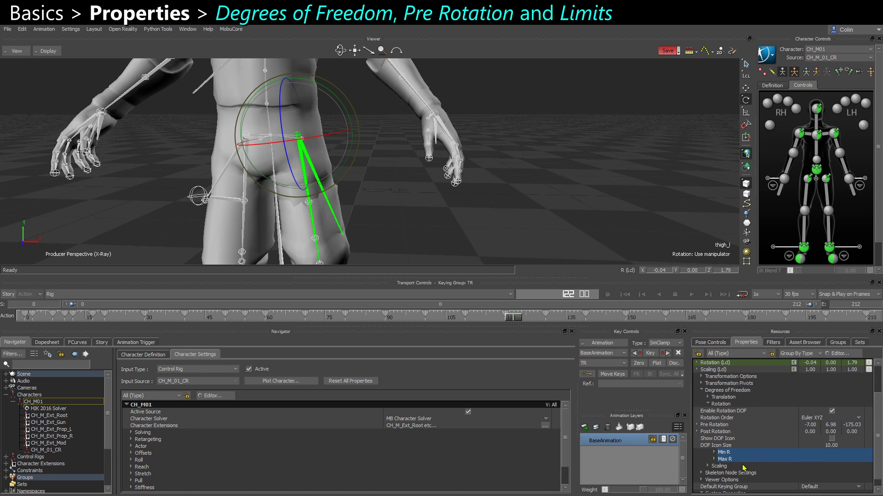
left_click(714, 459)
left_click(714, 451)
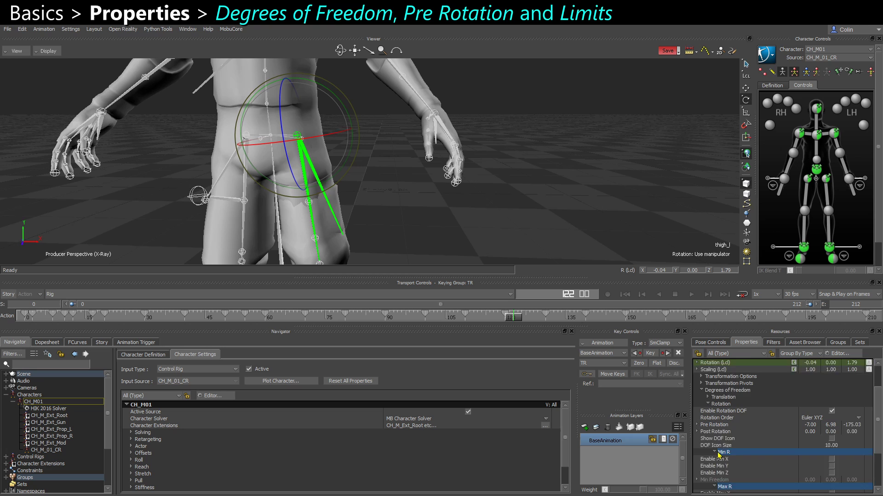
scroll(745, 446, "down", 3)
left_click(714, 440)
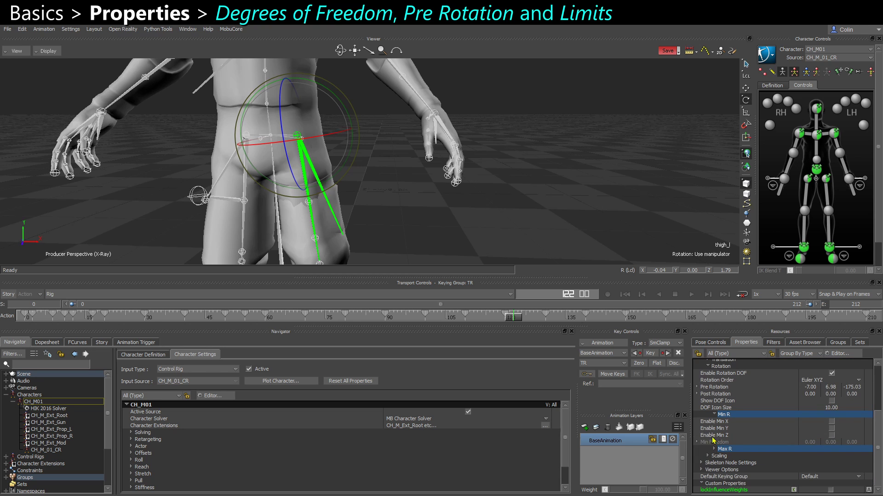
left_click(714, 415)
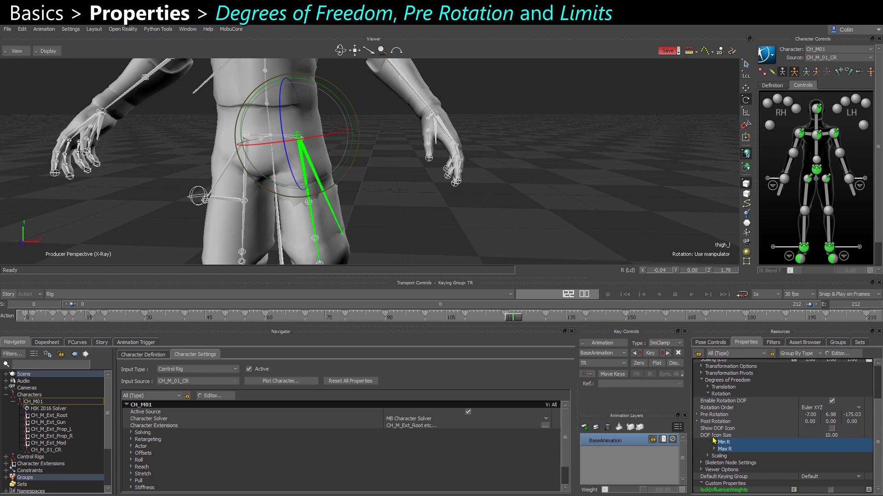
Step: Expand the left thigh bone's Skeleton Node Settings and view the bone in the viewer
left_click(701, 464)
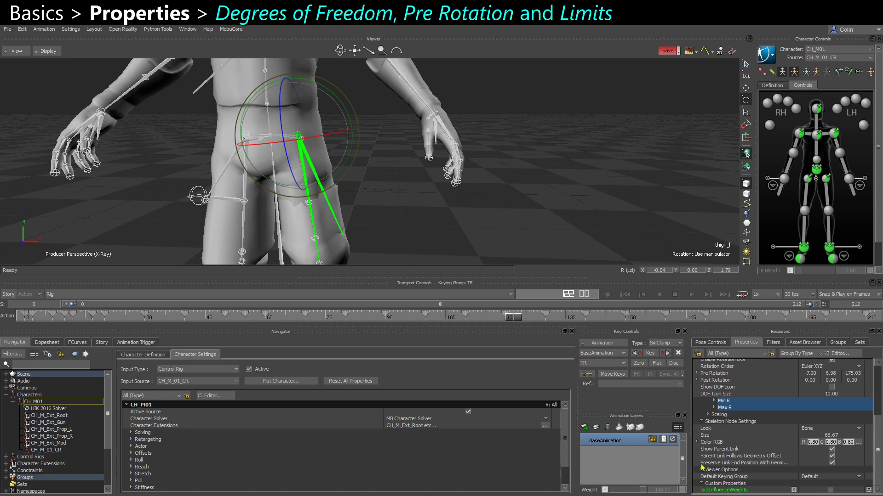
left_click(729, 422)
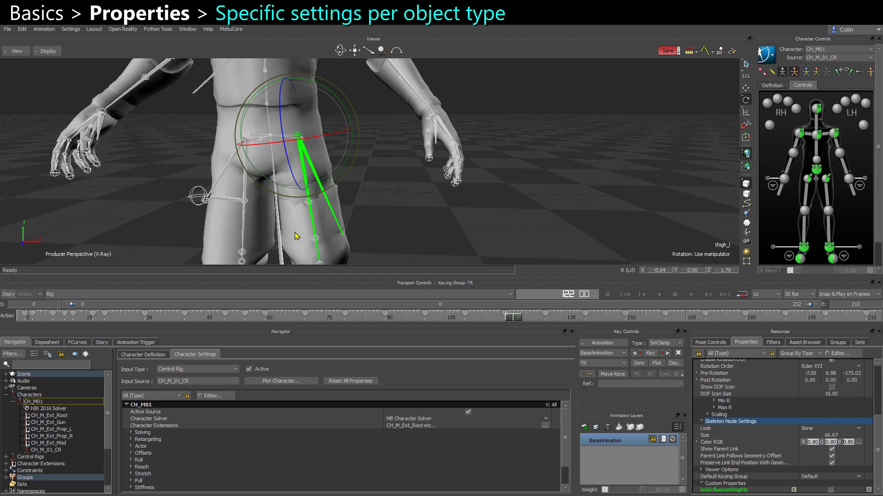
left_click_drag(329, 165, 351, 185, "ctrl+shift")
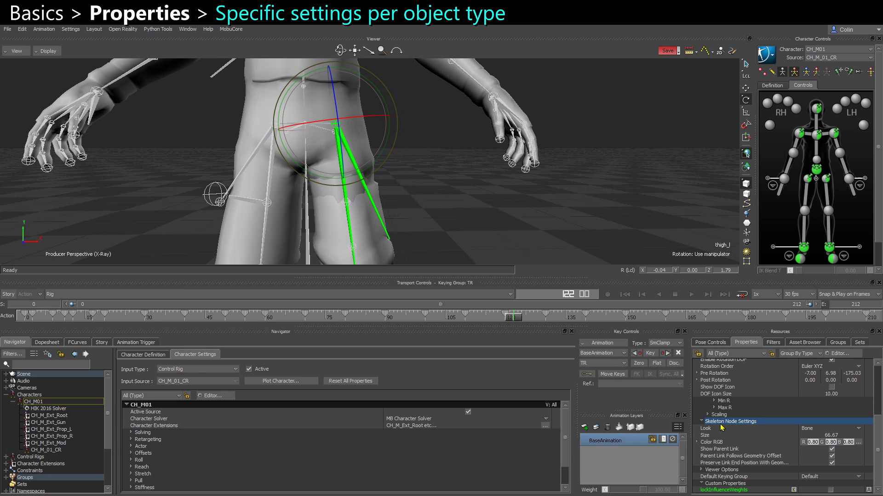
Step: Try the Cube look on the left thigh bone and return its look to Bone
left_click(811, 431)
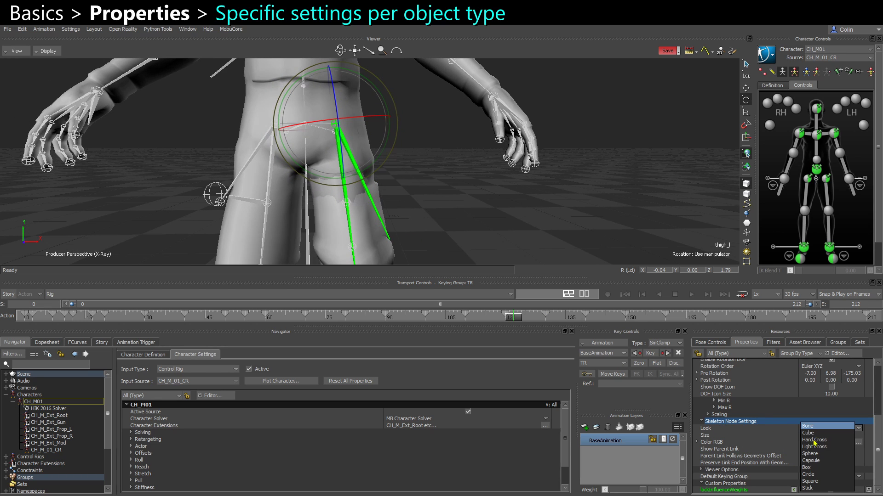
left_click(812, 434)
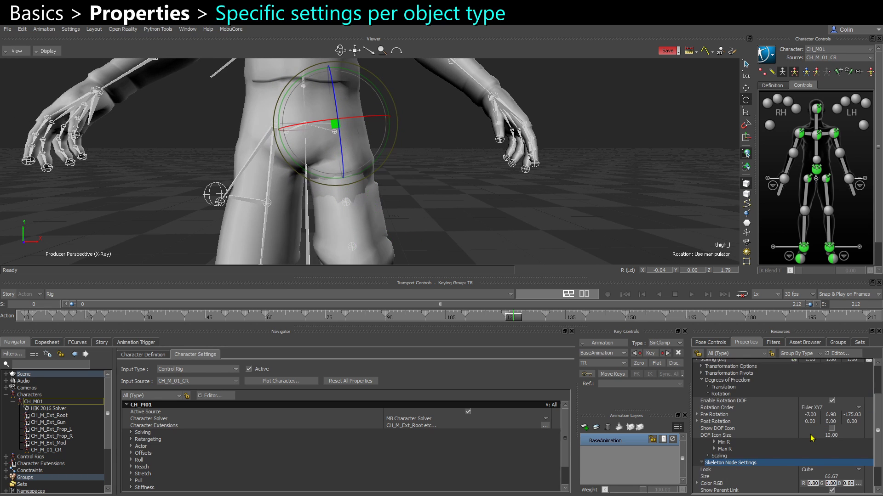
left_click(811, 472)
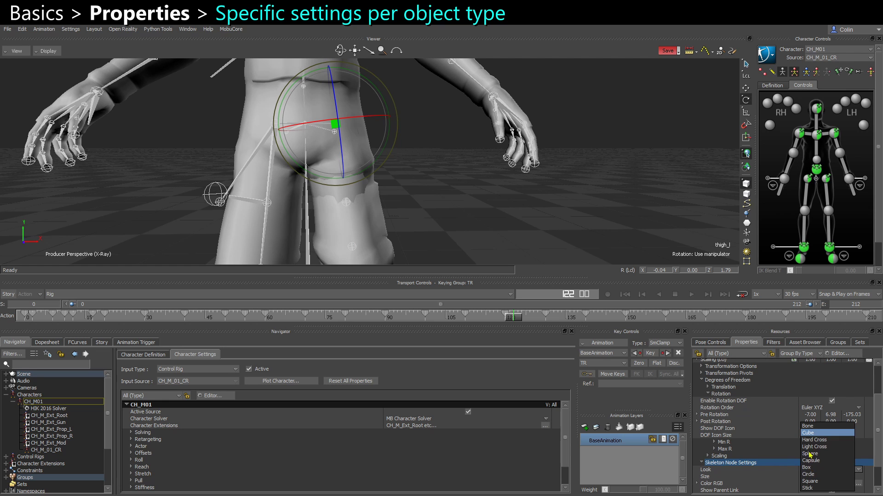
left_click(808, 426)
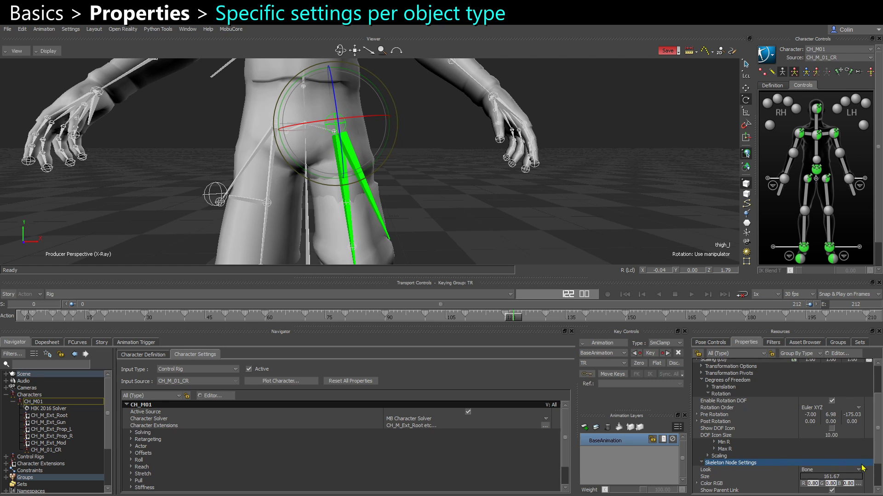
Step: Increase the left thigh bone's display size, change its color to blue, and check it unselected in the viewer
left_click_drag(863, 468, 872, 464)
scroll(776, 457, "down", 1)
left_click_drag(810, 453, 776, 448)
left_click(547, 232)
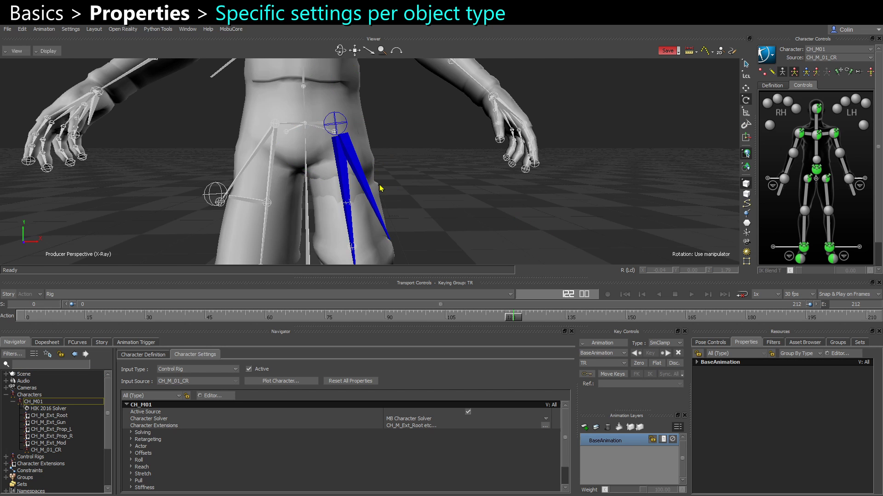
left_click_drag(381, 187, 367, 177, "ctrl+shift")
left_click(362, 171)
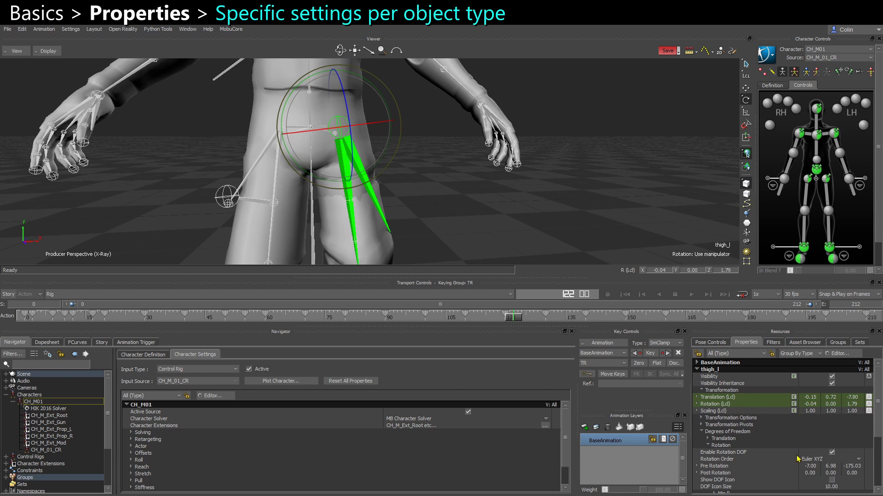
scroll(798, 459, "down", 3)
left_click(436, 210)
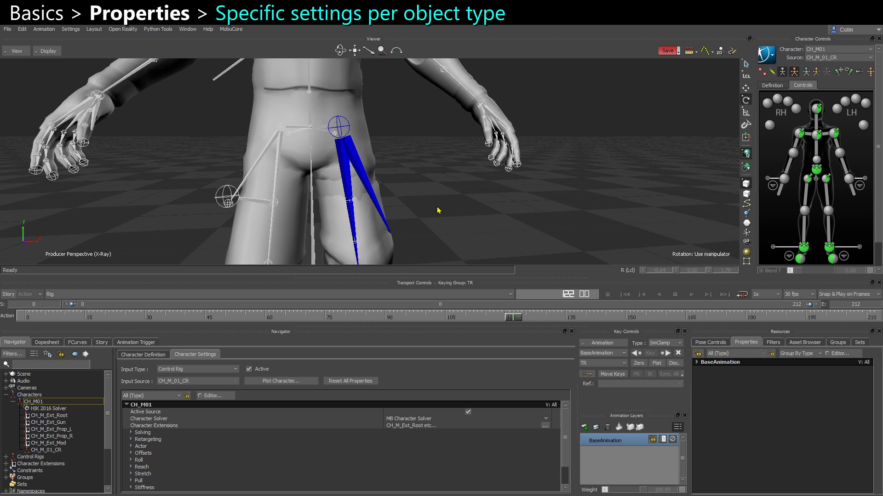
Step: Hide the skeleton and show the IK and FK rig controls again
left_click(781, 72)
left_click(772, 72)
left_click(762, 72)
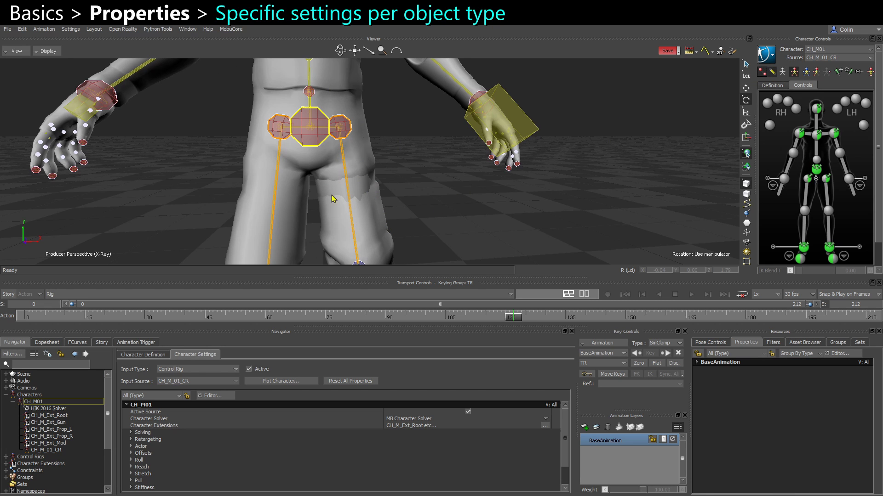
Step: Select the left hip effector, collapse its Transformation Pivots and Degrees of Freedom, and reveal its Marker Settings
left_click(351, 126)
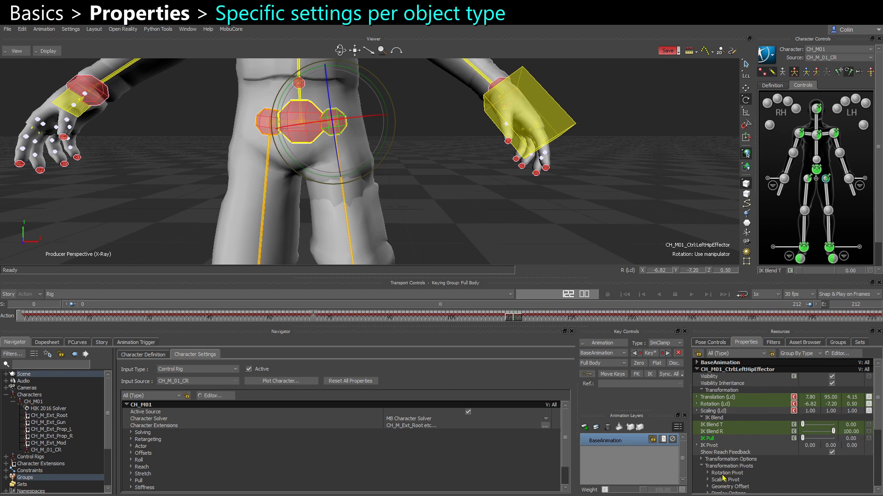
scroll(704, 455, "down", 3)
left_click(702, 420)
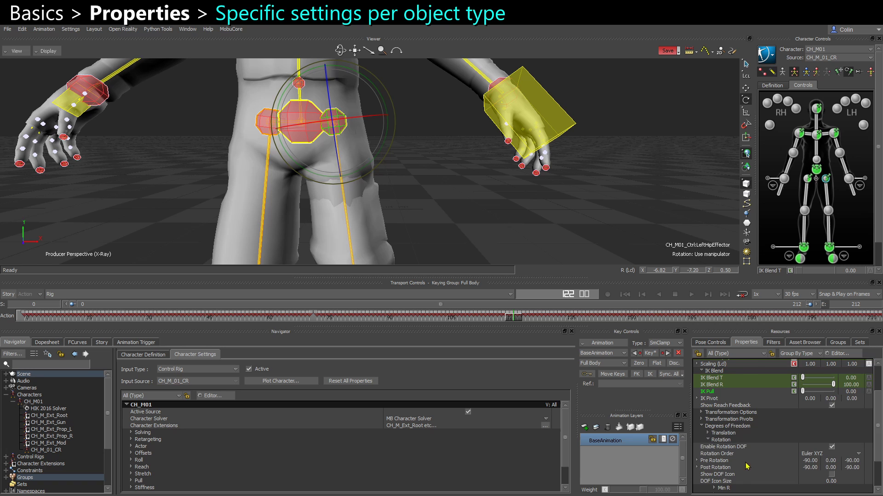
left_click(701, 427)
left_click(702, 463)
scroll(716, 459, "down", 2)
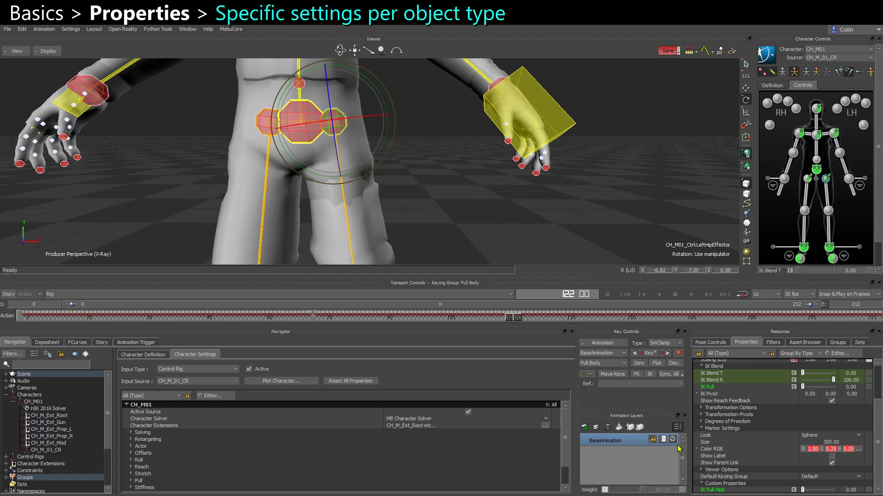
Step: Set the left hip effector's marker look to Circle and its size to 853
left_click(811, 436)
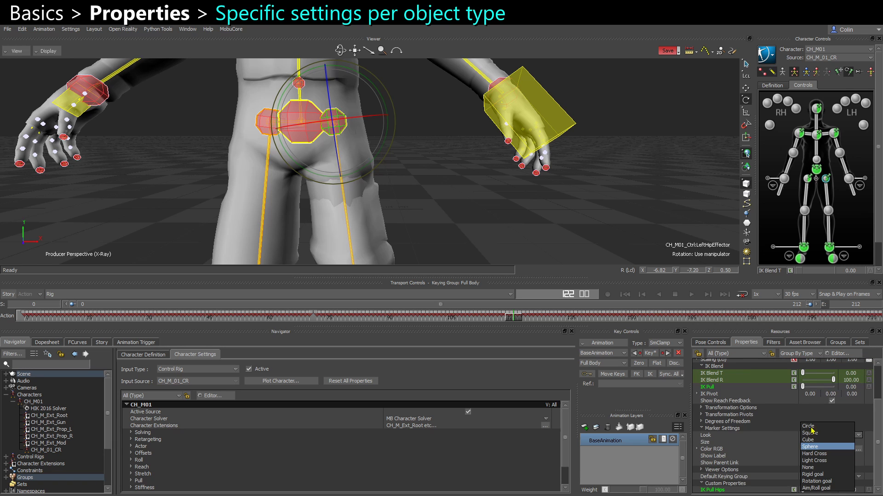
left_click(812, 427)
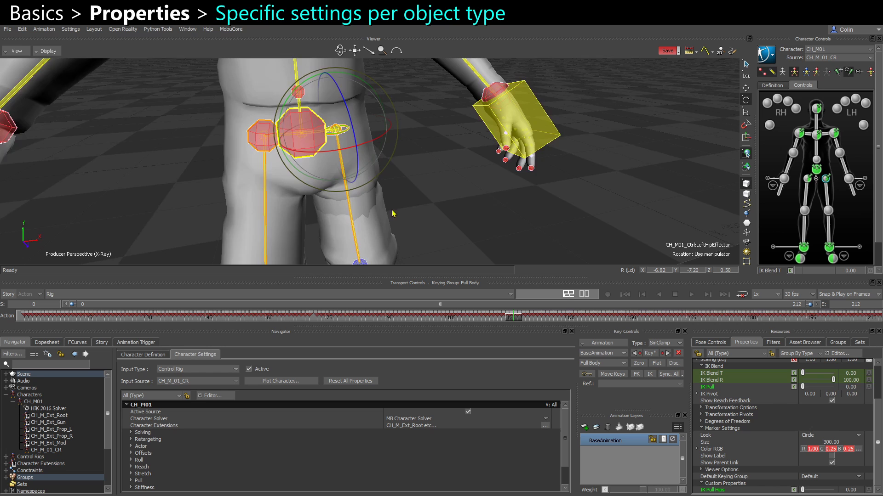
left_click_drag(827, 443, 866, 443)
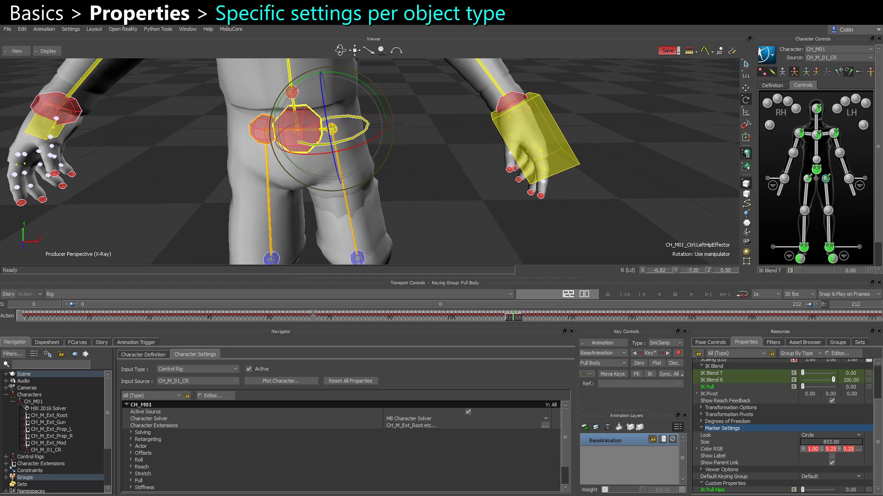
Step: Set the left hip effector's marker size to 498, try the Square look, and return the look to Sphere
left_click(812, 435)
left_click(810, 434)
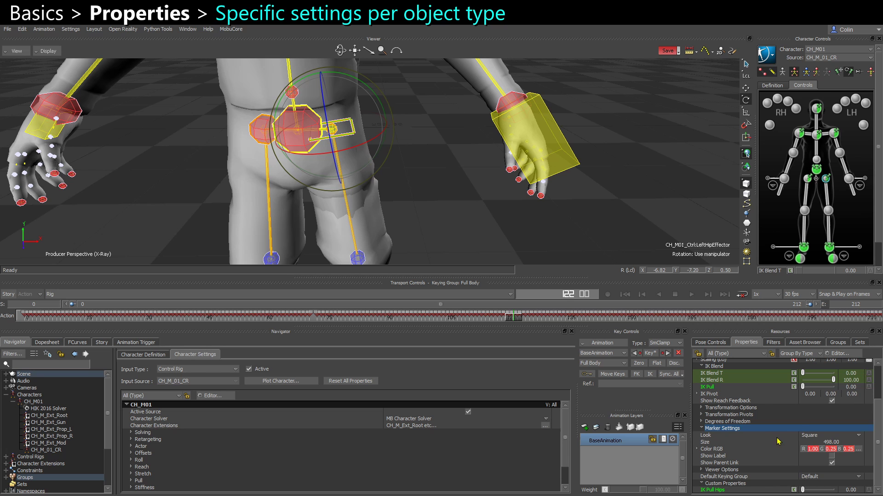
left_click(808, 438)
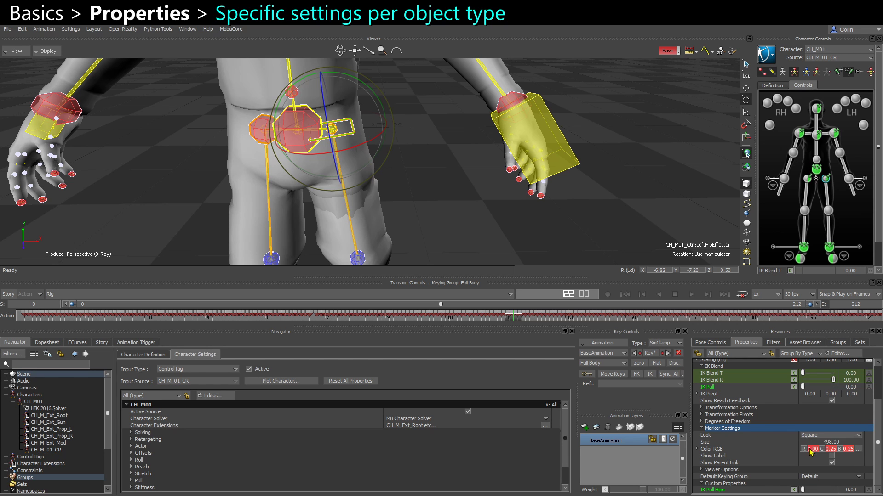
left_click(722, 462)
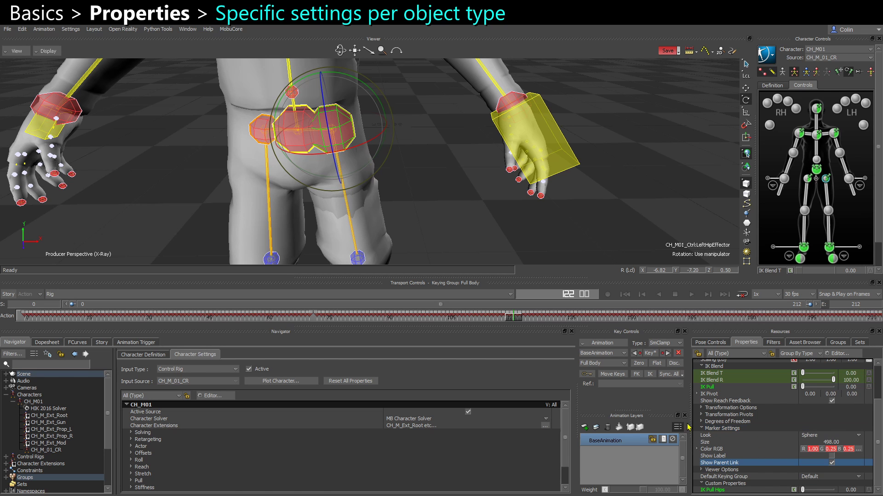
Step: Select the FK control of the left lower leg and frame it in the viewer
left_click_drag(384, 203, 359, 195, "ctrl+shift")
left_click_drag(396, 218, 375, 166, "ctrl")
left_click(376, 247)
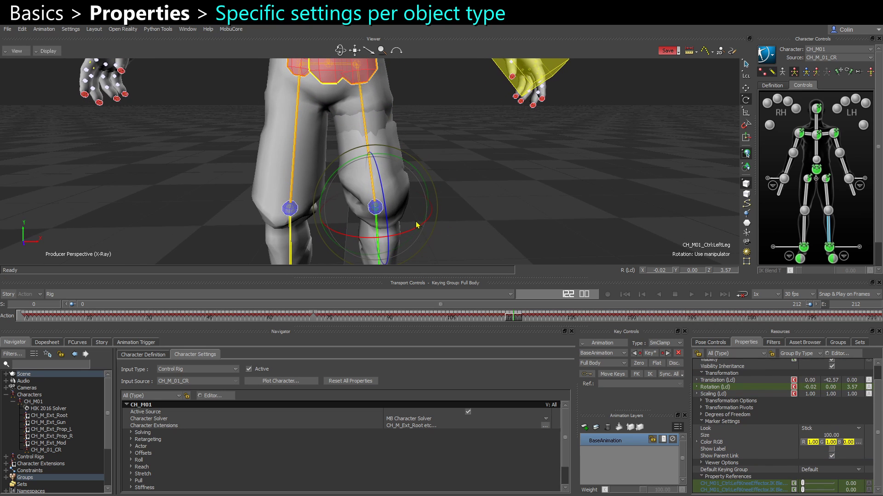
left_click_drag(418, 225, 400, 170, "shift")
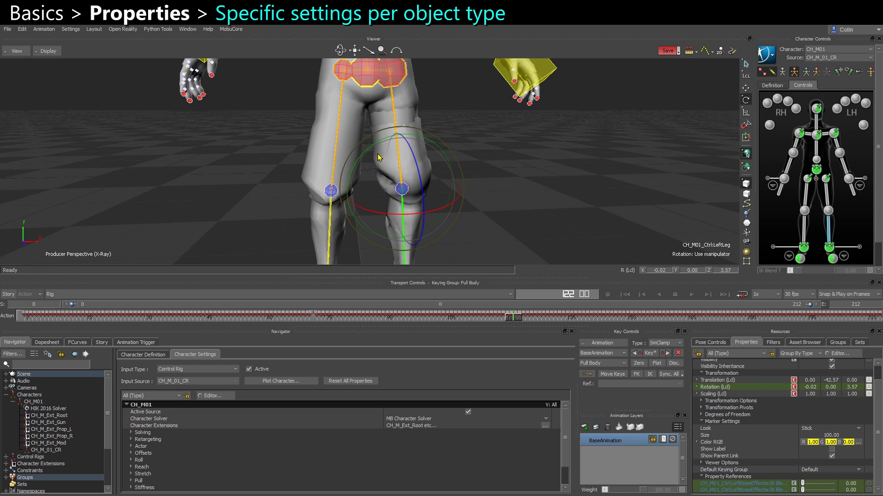
Step: Toggle Show Parent Link off and on for the left leg control to compare its link to the hip
left_click(831, 456)
left_click(831, 456)
left_click(832, 458)
left_click(832, 457)
left_click_drag(458, 211, 399, 119, "ctrl+shift")
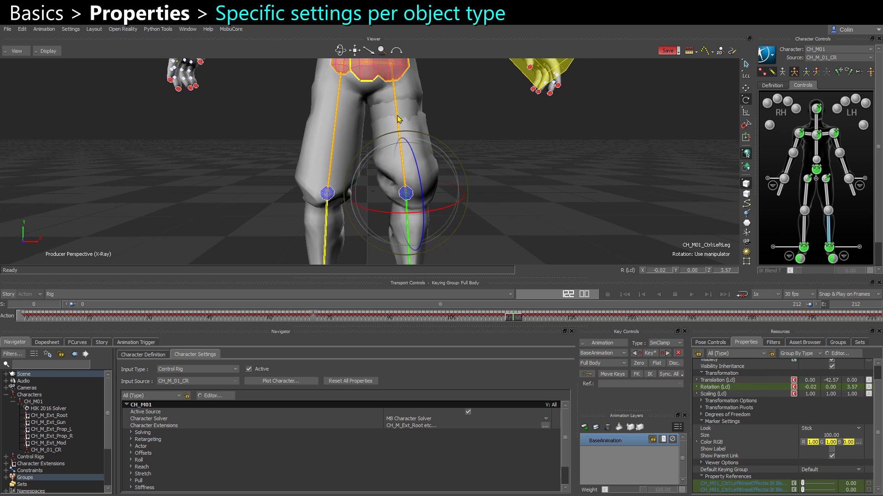
Step: Turn off Show Parent Link for the left leg control and hide the IK effectors
left_click(832, 456)
left_click_drag(450, 134, 456, 167, "shift")
left_click(761, 73)
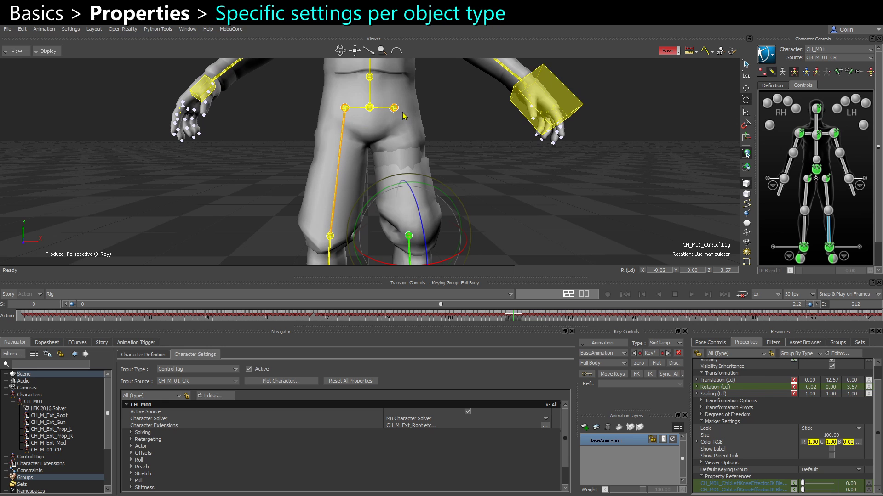
Step: Select the left upper leg control for comparison, and reselect the left lower leg control with the knees framed in the viewer
left_click(393, 108)
left_click_drag(390, 132, 394, 121, "ctrl+shift")
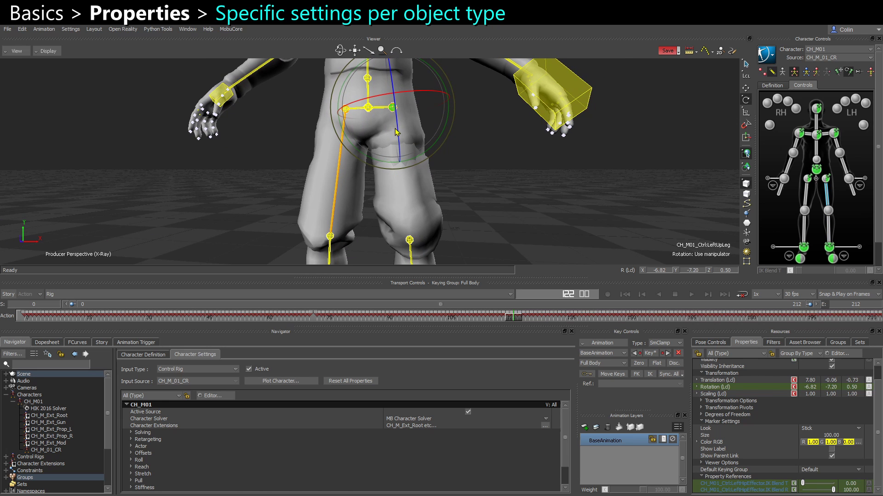
left_click_drag(421, 241, 435, 186, "ctrl")
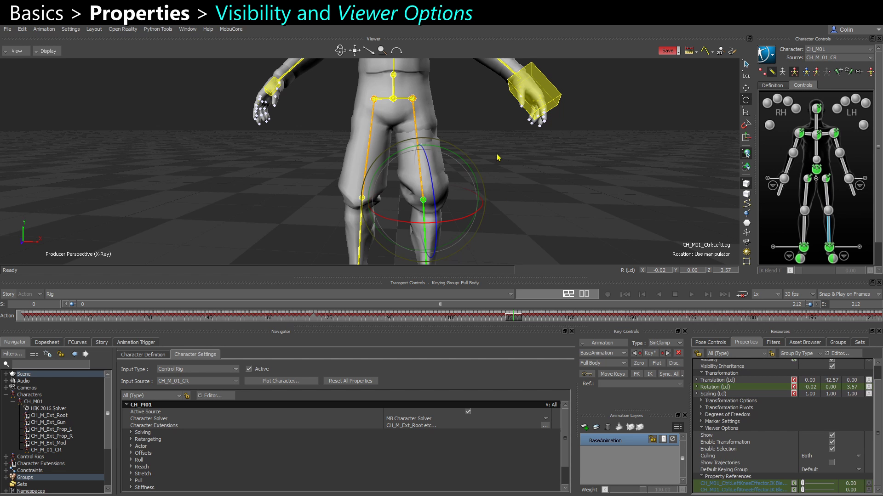
left_click_drag(497, 157, 542, 181, "ctrl")
left_click(566, 202)
left_click(438, 232)
left_click_drag(483, 236, 478, 205, "shift")
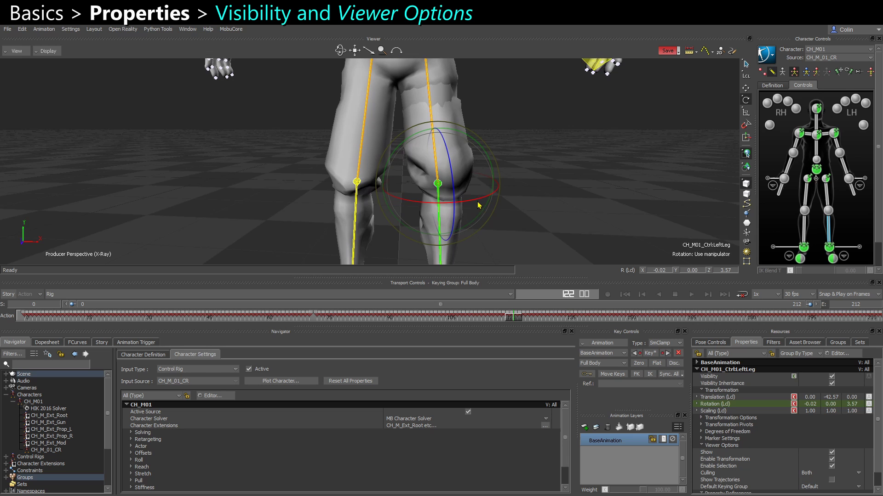
Step: Toggle Show and Visibility off and on in turn for the left lower leg control to compare their effects
left_click(831, 452)
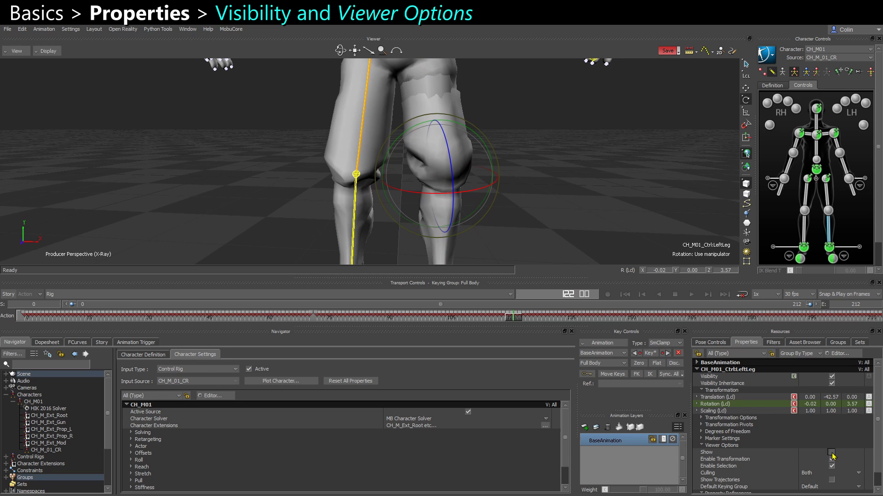
left_click(831, 453)
scroll(508, 134, "down", 5)
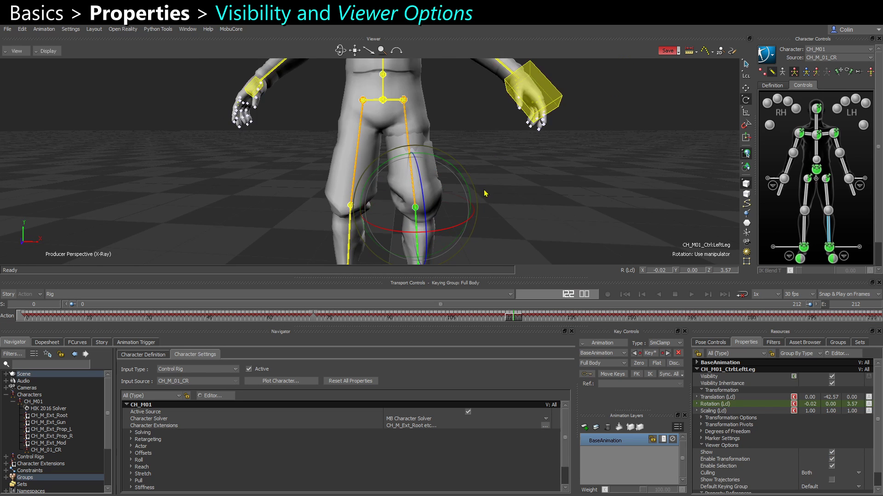
scroll(485, 193, "down", 2)
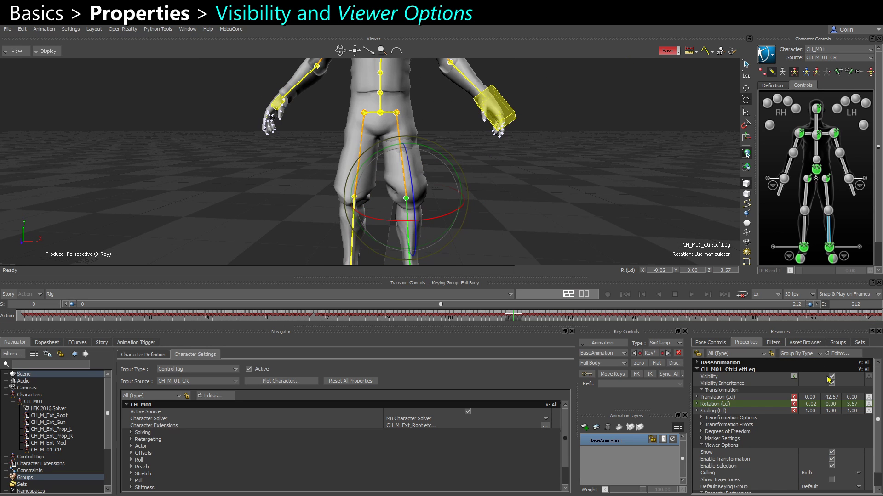
left_click(830, 377)
left_click(831, 376)
Step: Repeat the Show and Visibility comparison on the left lower leg control with the foot in view
left_click_drag(485, 198, 486, 170, "shift")
left_click(832, 453)
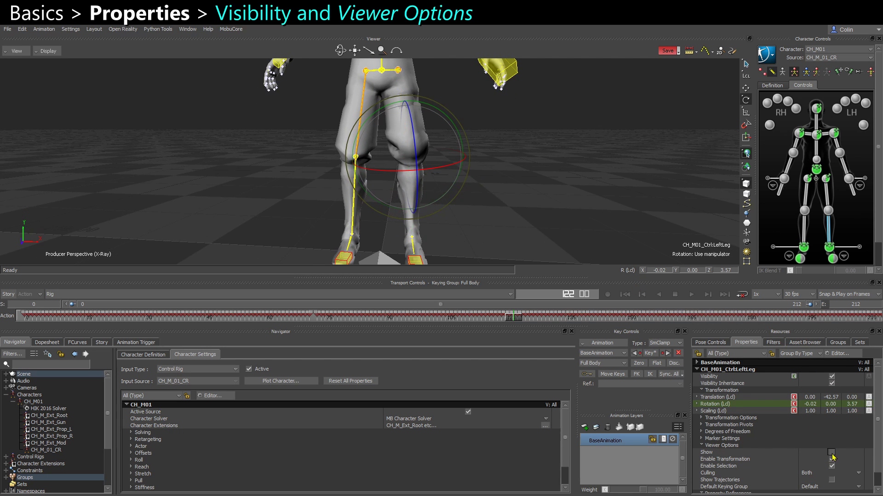
left_click(832, 454)
left_click(831, 376)
left_click(831, 376)
scroll(507, 171, "up", 1)
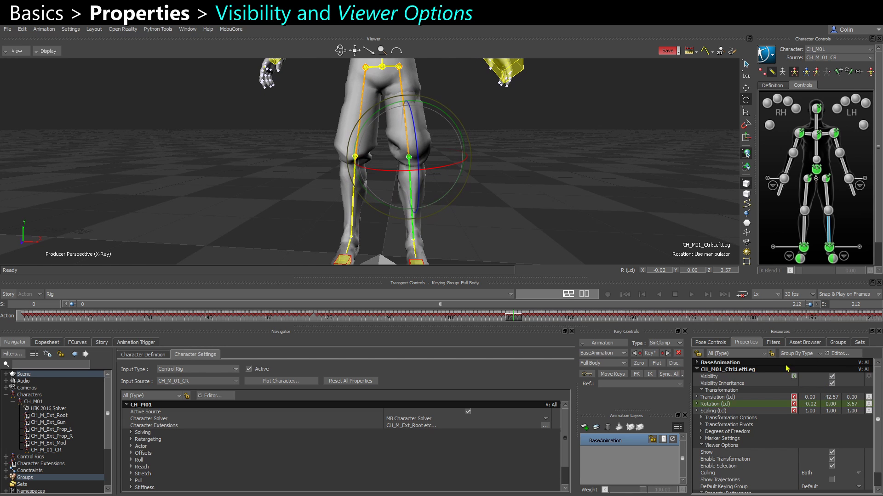
Step: Turn off Visibility for the left lower leg control and toggle Visibility Inheritance off and on for its child foot control
left_click(831, 376)
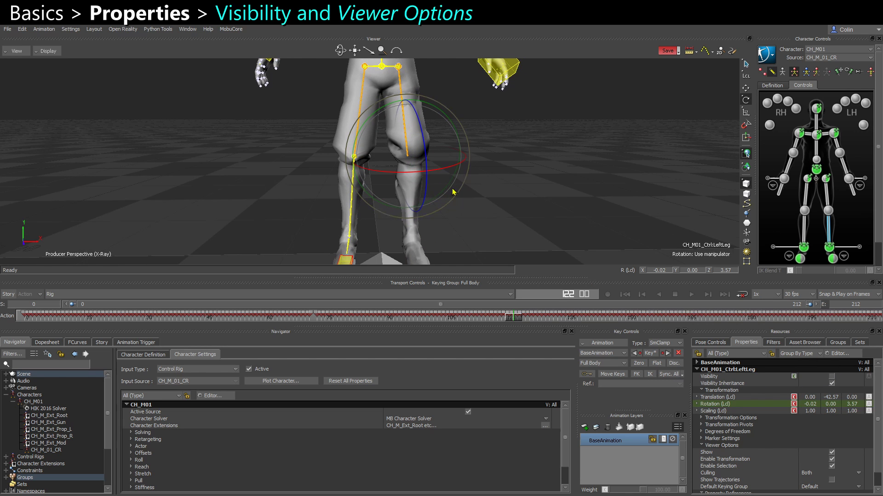
key("Page_Down")
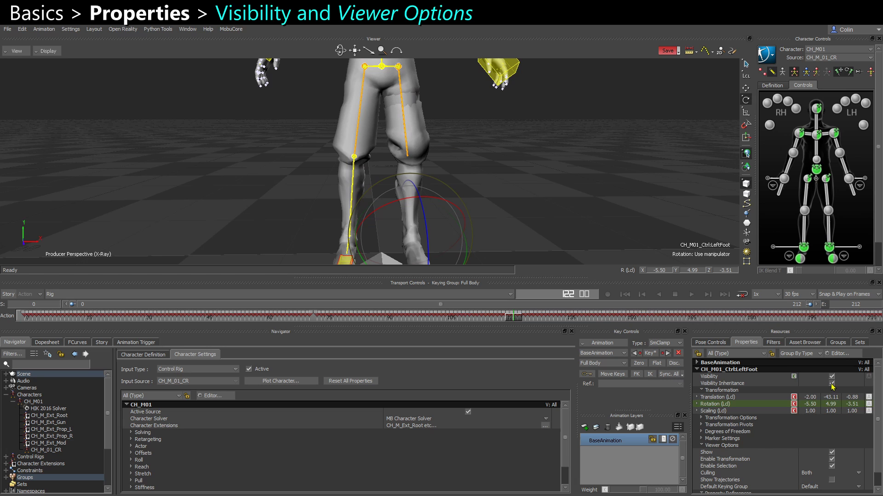
left_click(831, 385)
left_click(832, 384)
key("Page_Up")
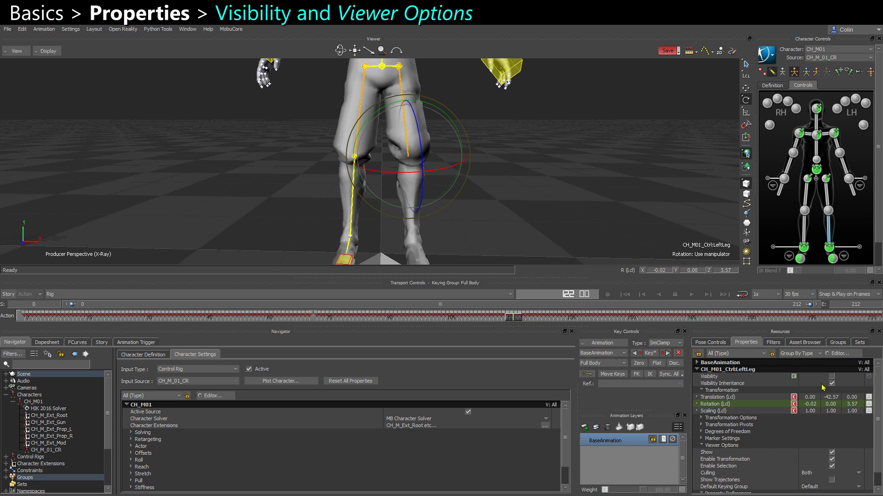
Step: Turn Visibility back on for the left lower leg control and highlight its Show and Visibility properties
left_click(832, 453)
left_click(832, 377)
left_click(734, 378)
Step: Try the None look in the left lower leg control's Marker Settings and restore a visible marker
left_click(702, 439)
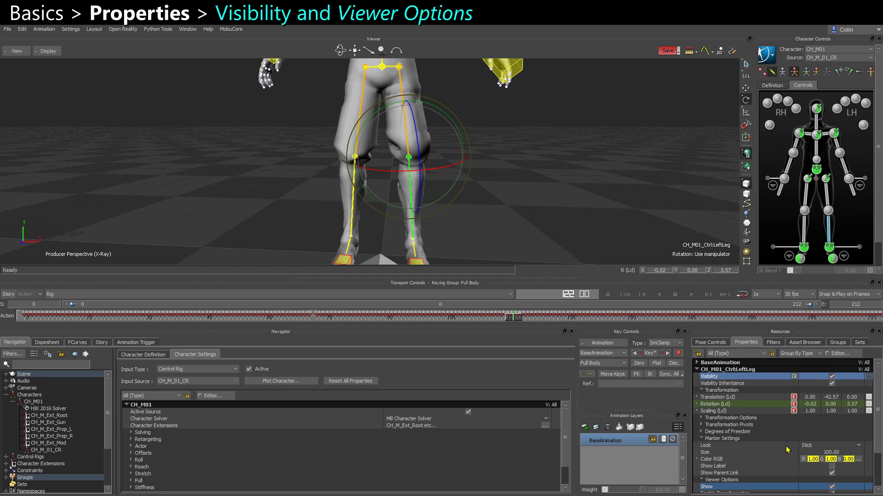
left_click(730, 446)
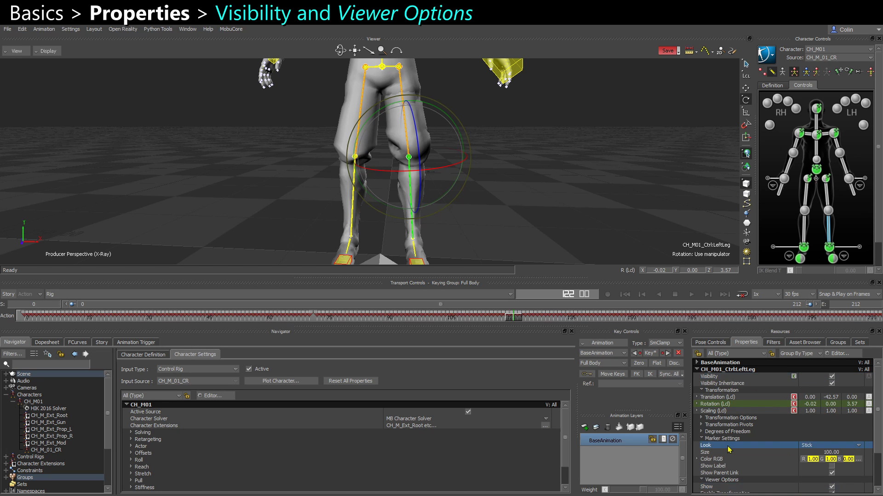
left_click(807, 449)
left_click(807, 448)
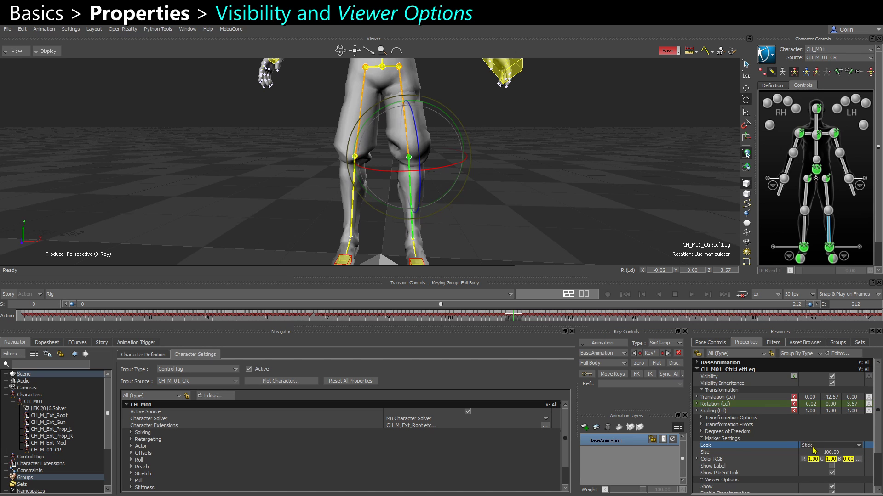
left_click(813, 447)
left_click(811, 486)
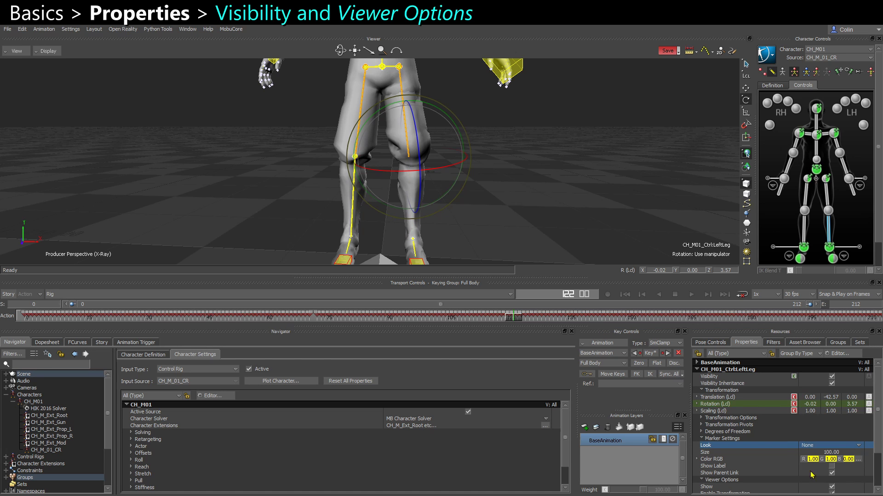
left_click(807, 449)
left_click(813, 458)
left_click(702, 439)
Step: Try to rotate the left lower leg control with Enable Transformation turned off
scroll(717, 440, "down", 1)
left_click(737, 443)
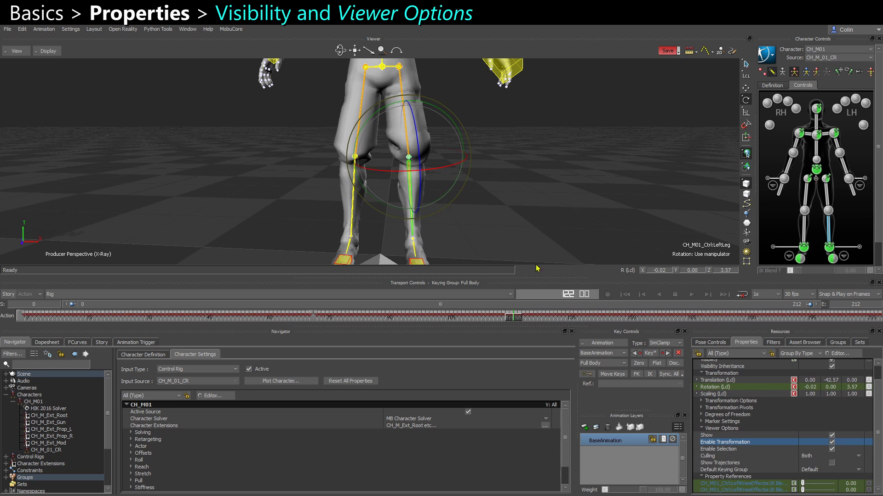
left_click(831, 442)
left_click_drag(405, 194, 442, 191)
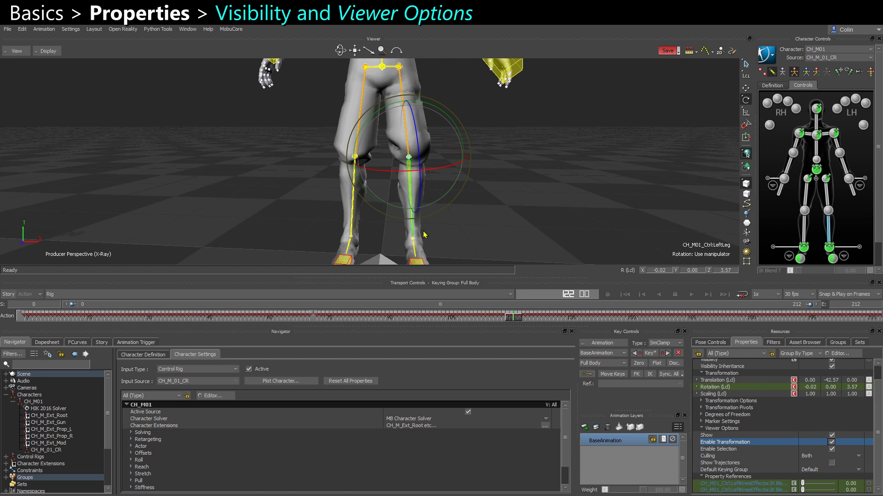
scroll(460, 195, "up", 1)
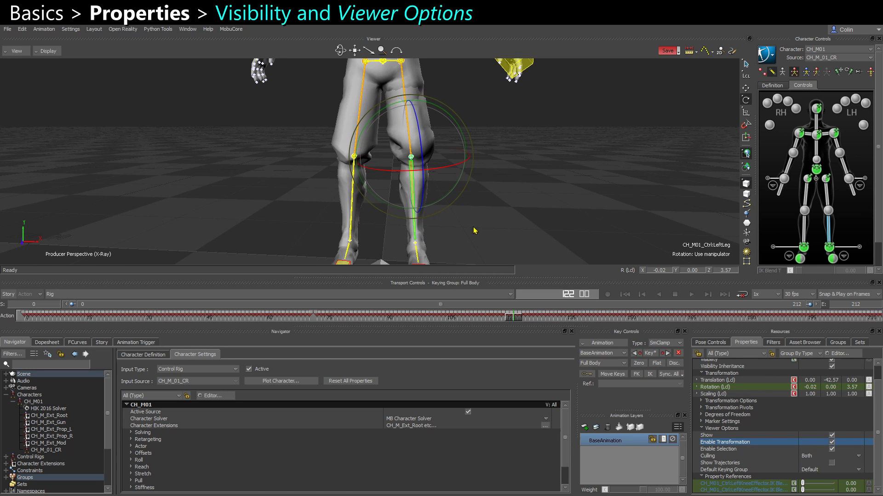
Step: Toggle Enable Selection off and on for the left lower leg control
left_click(737, 449)
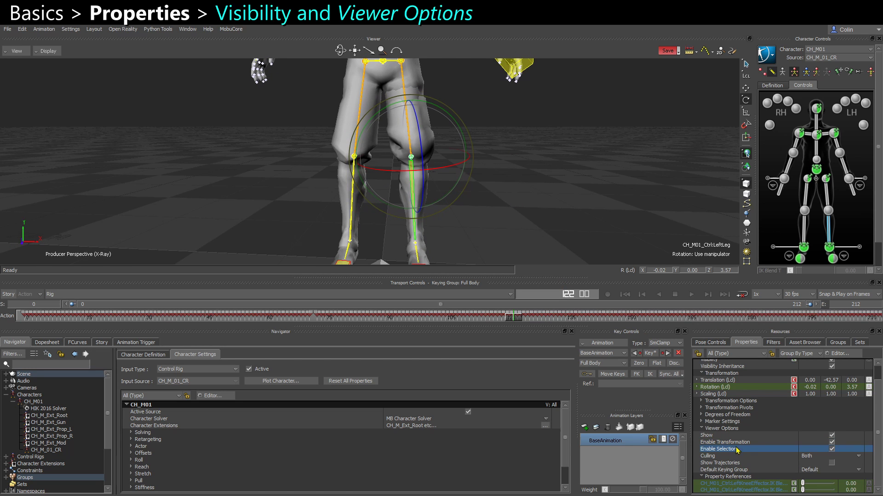
left_click(832, 449)
left_click(831, 449)
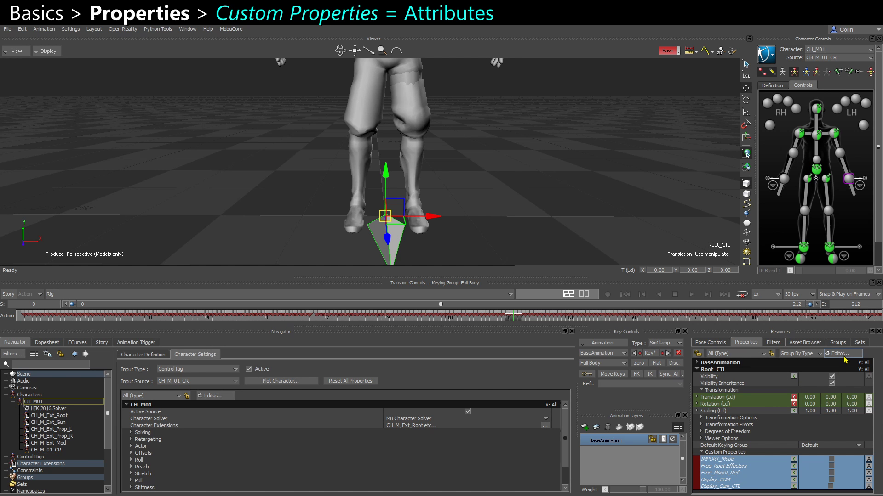
Step: Open the Property Editor for Root_CTL and display its custom properties
left_click(838, 354)
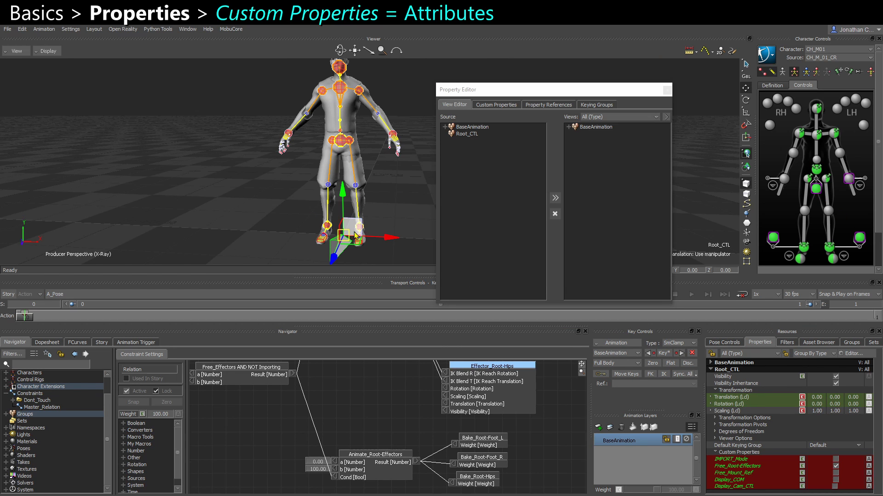
left_click_drag(275, 225, 399, 175, "ctrl+shift")
scroll(344, 205, "up", 3)
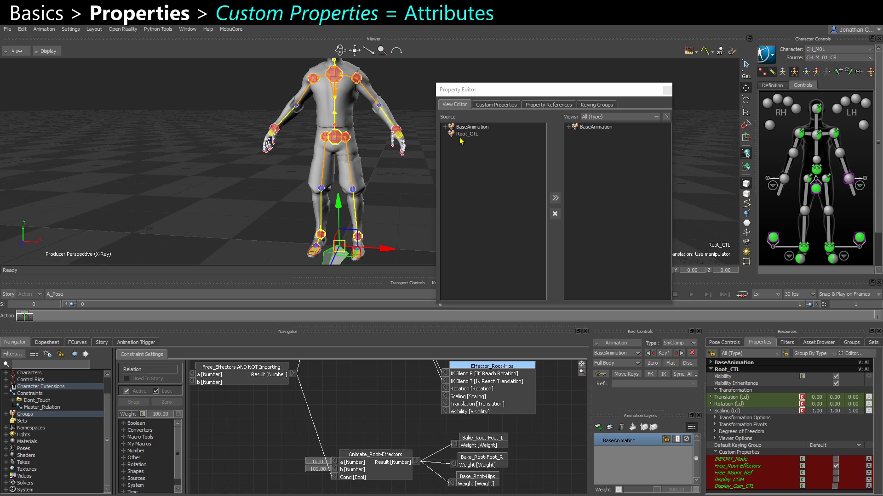
left_click(464, 135)
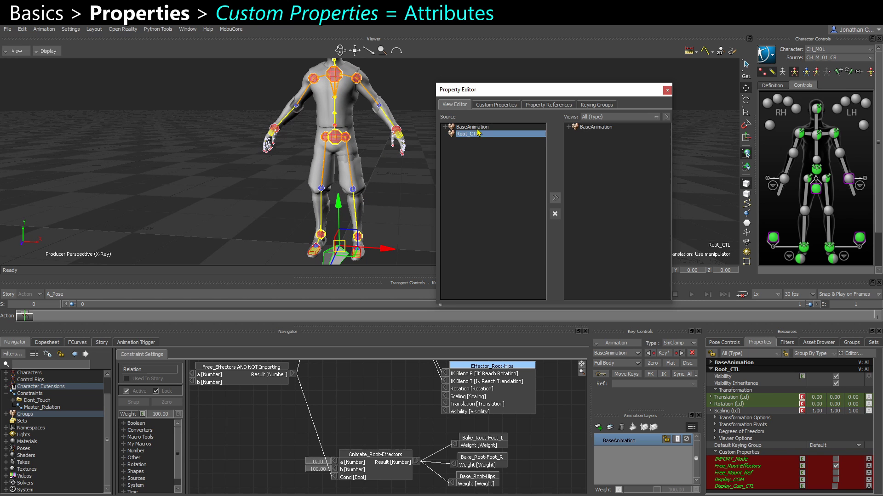
left_click(487, 107)
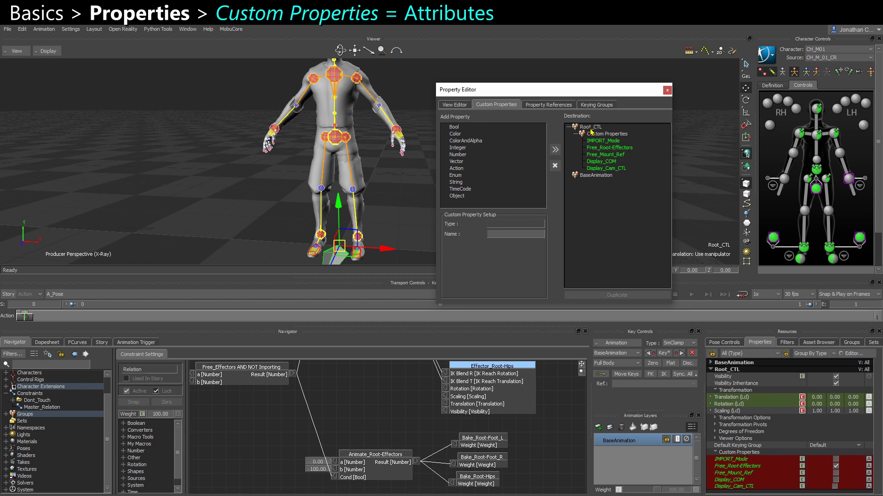
Step: Add a Bool custom property to Root_CTL
left_click(598, 127)
left_click(450, 129)
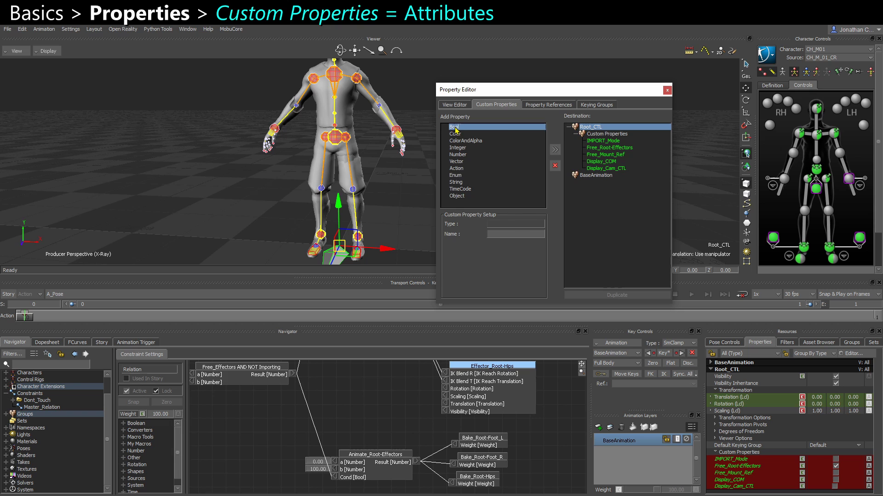
left_click(556, 150)
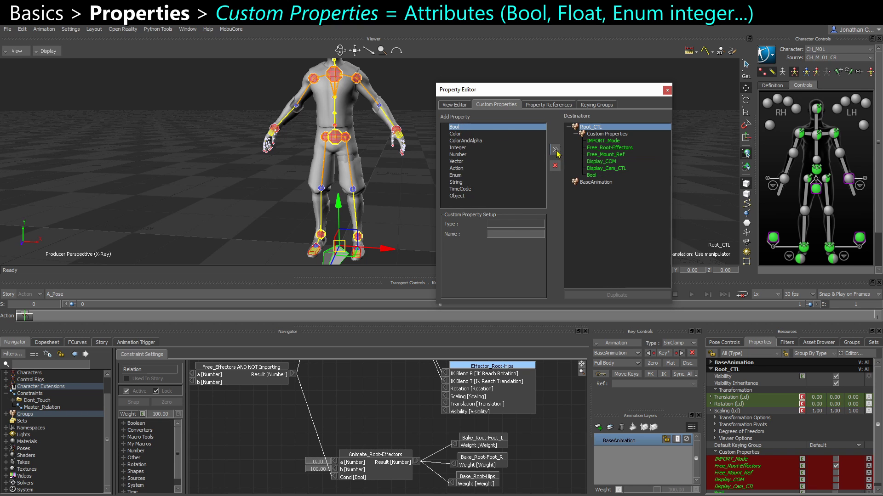
Step: Rename the new Bool property to Effectors_Display and highlight it among Root_CTL's custom properties
left_click(593, 176)
left_click(501, 235)
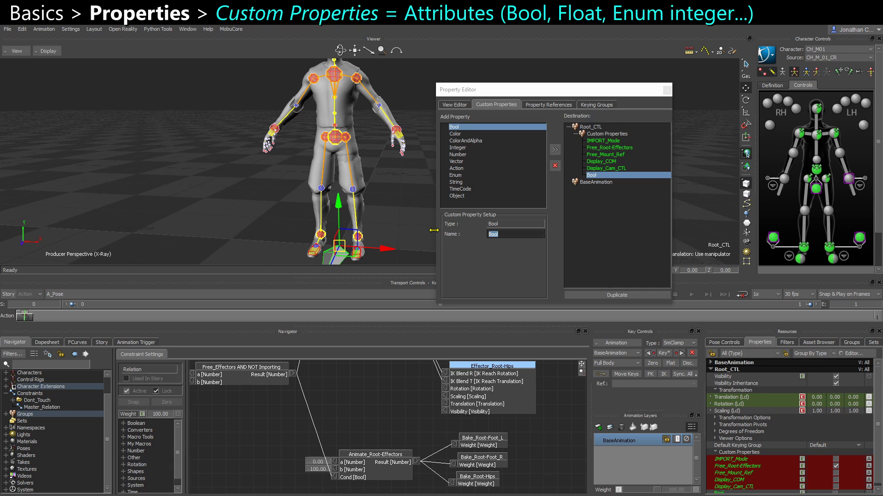
type("Effector")
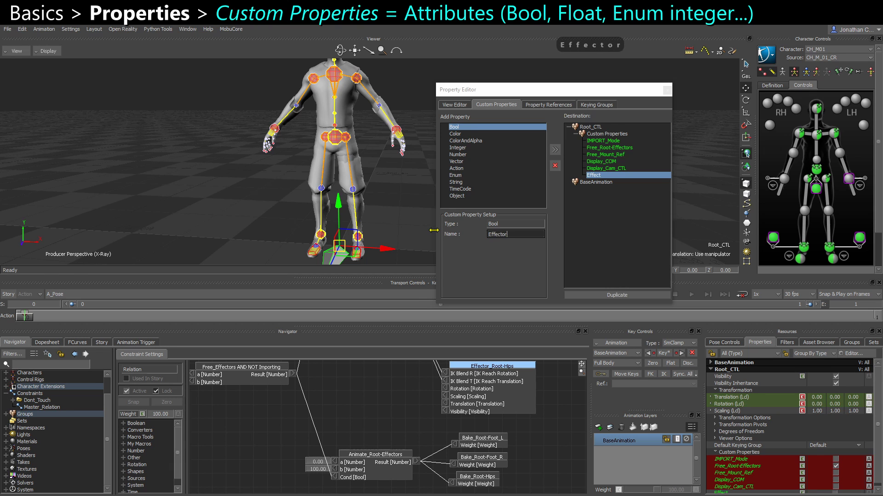
type("s_Display")
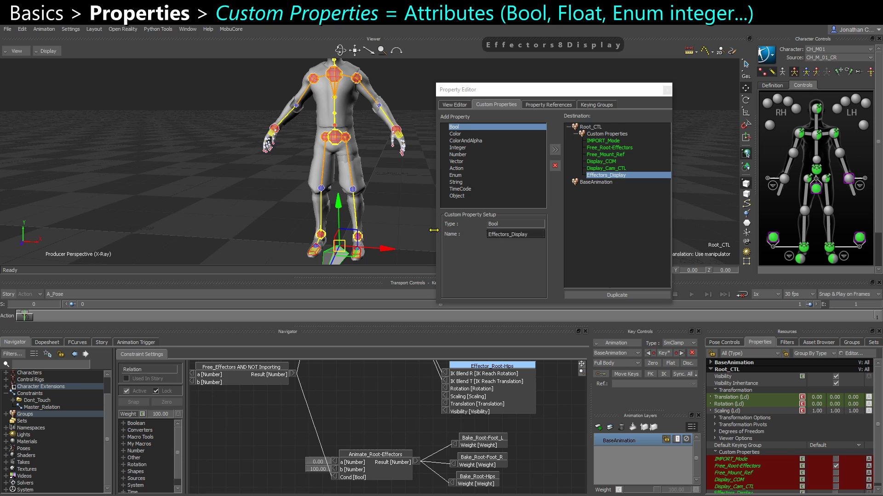
key("Return")
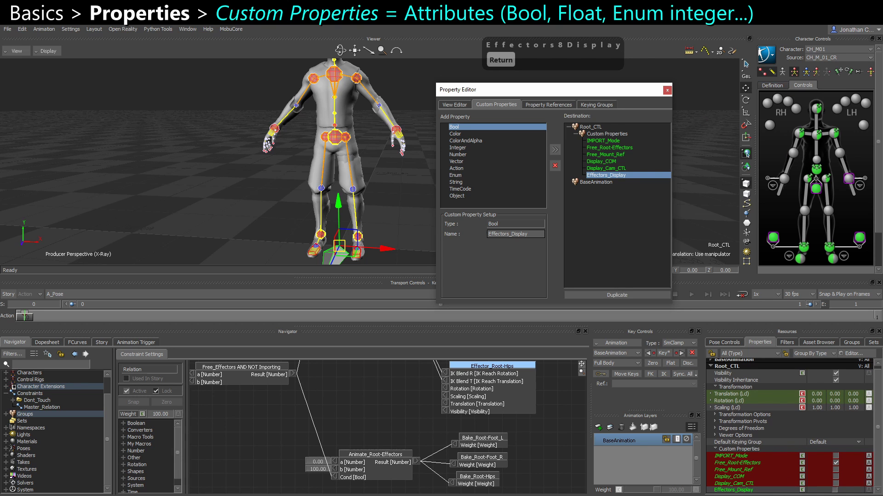
left_click(757, 492)
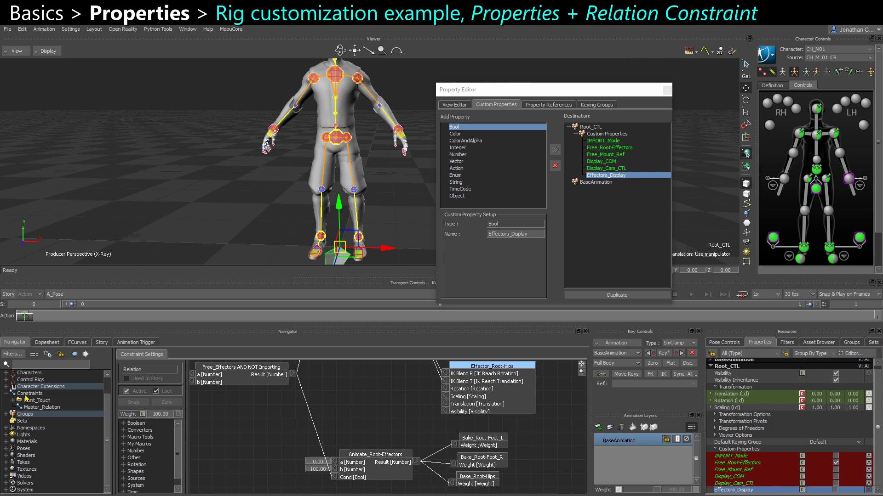
Step: Insert a new Relation constraint under Constraints in the scene
left_click(28, 394)
right_click(26, 394)
mouse_move(66, 408)
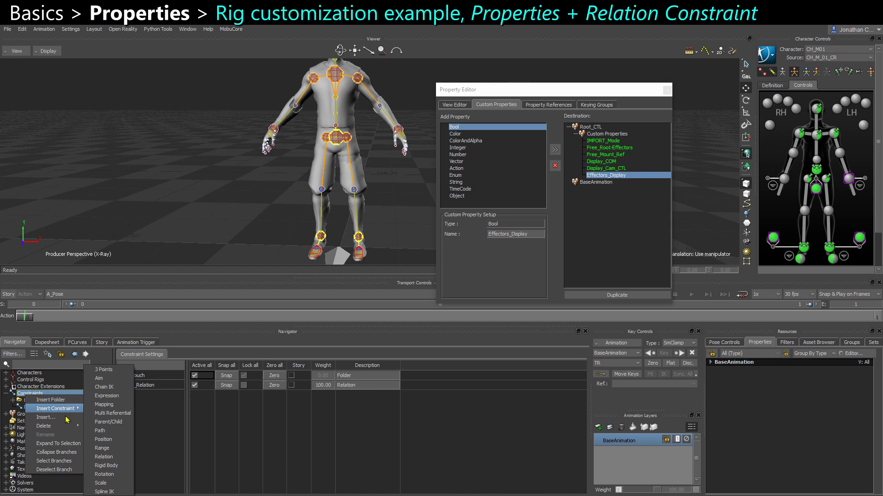
left_click(111, 457)
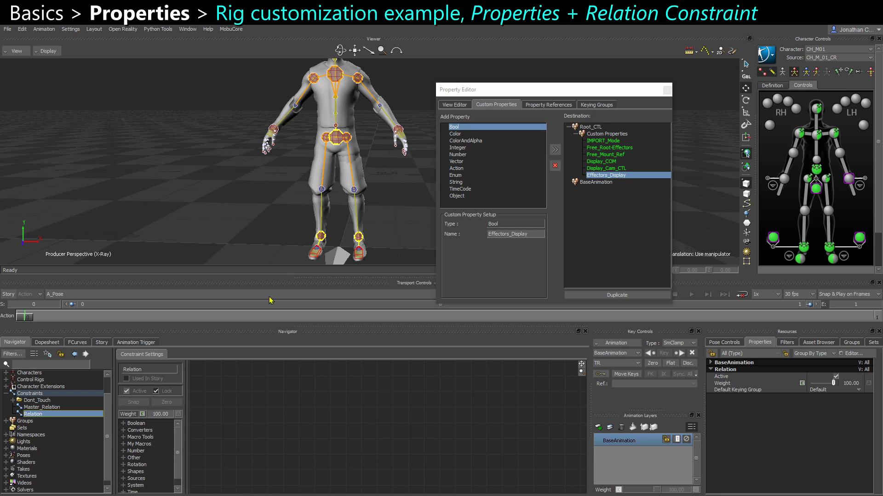
Step: Add Root_CTL to the Relation constraint graph as a Sender
left_click(342, 259)
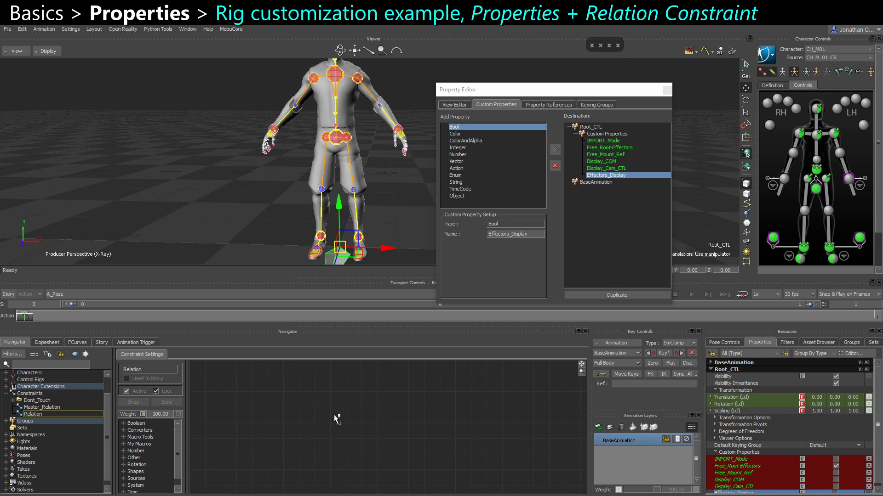
left_click_drag(337, 419, 332, 427, "alt")
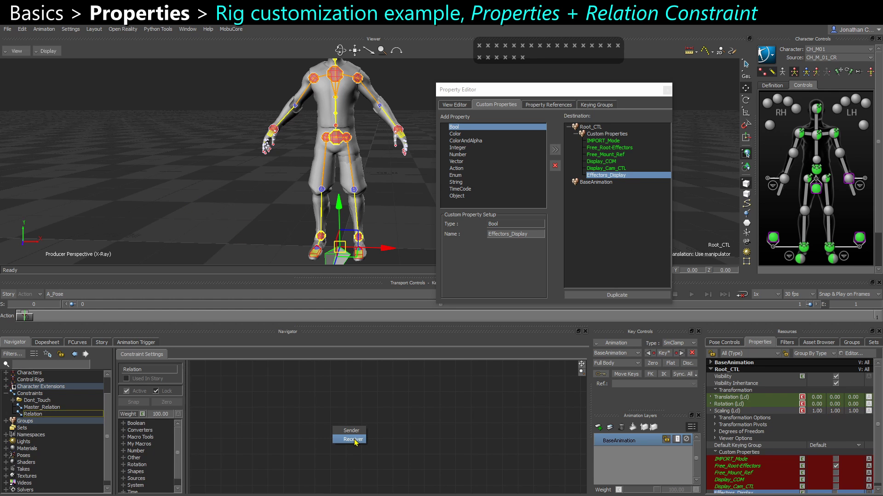
left_click(350, 440)
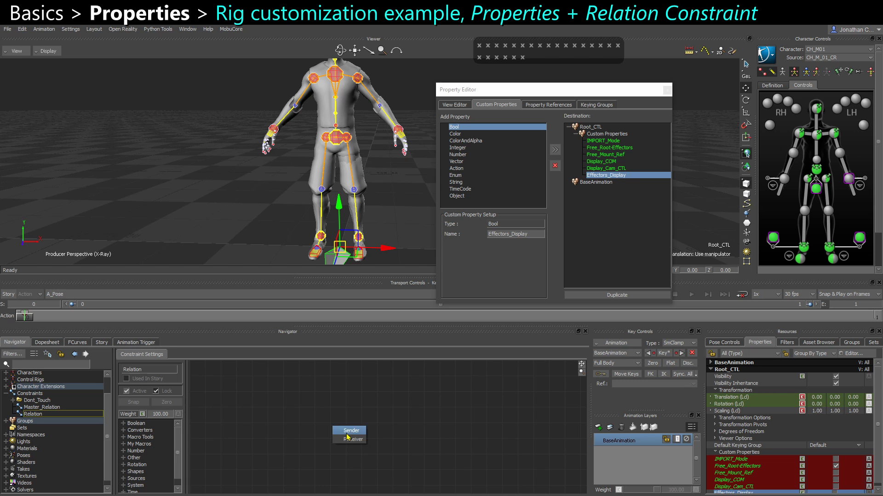
left_click_drag(382, 478, 250, 433)
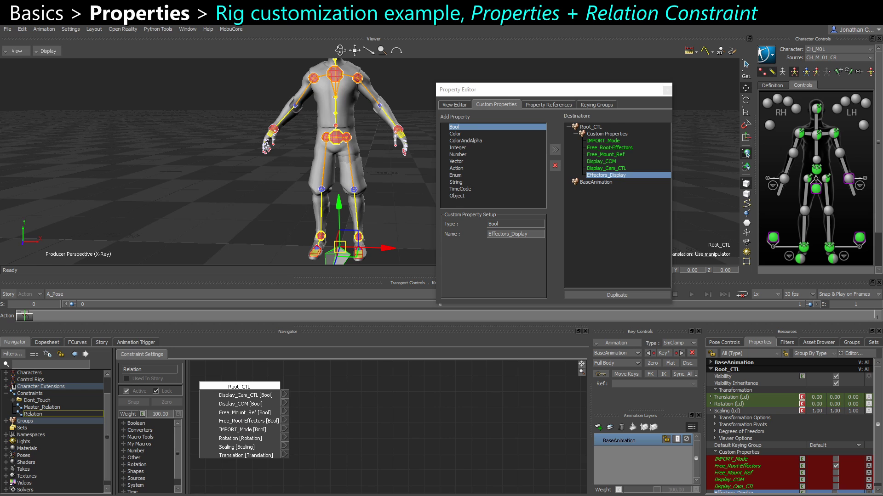
Step: Make the Effectors_Display custom property of Root_CTL animatable so the Sender node can output it
left_click_drag(878, 479, 881, 490)
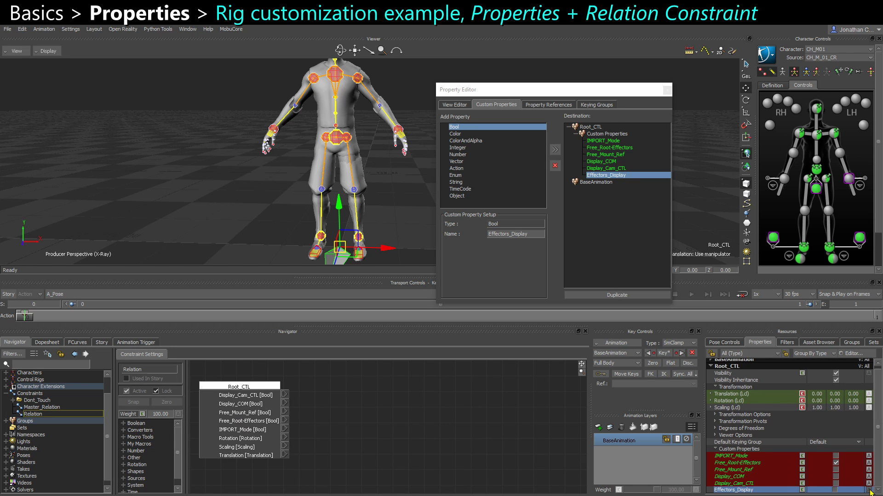
left_click(868, 490)
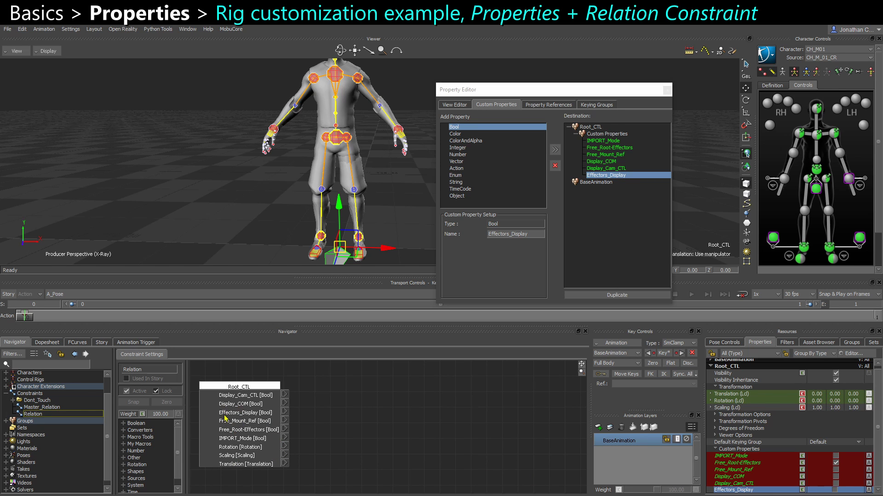
left_click_drag(261, 416, 314, 408)
key("Escape")
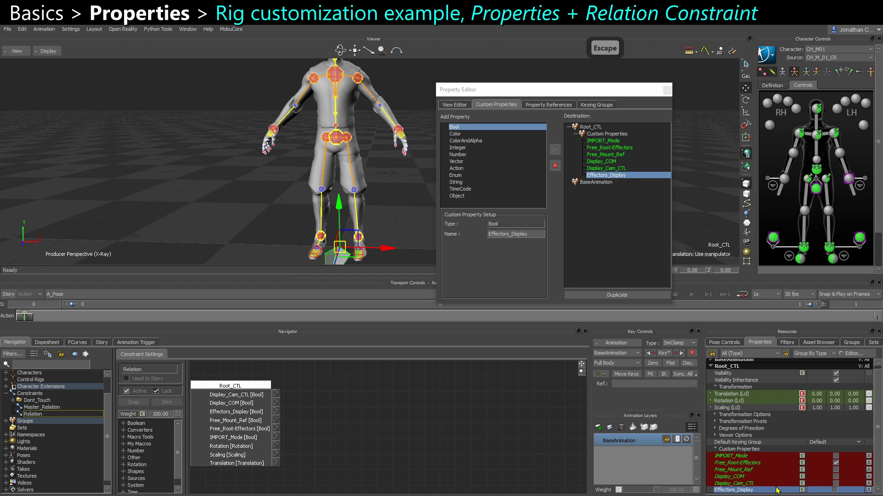
Step: Add the root hips, Effector_Root-Foot_R and Effector_Root-Foot_L effectors together to the Relation graph as Receivers
key("ctrl+w")
key("a")
key("ctrl+w")
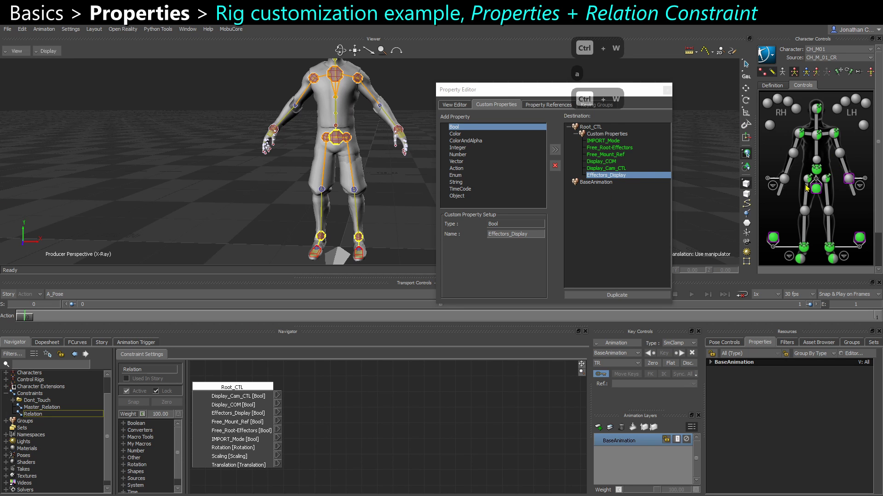
left_click(815, 190)
left_click(772, 238, "shift")
left_click(860, 238, "shift")
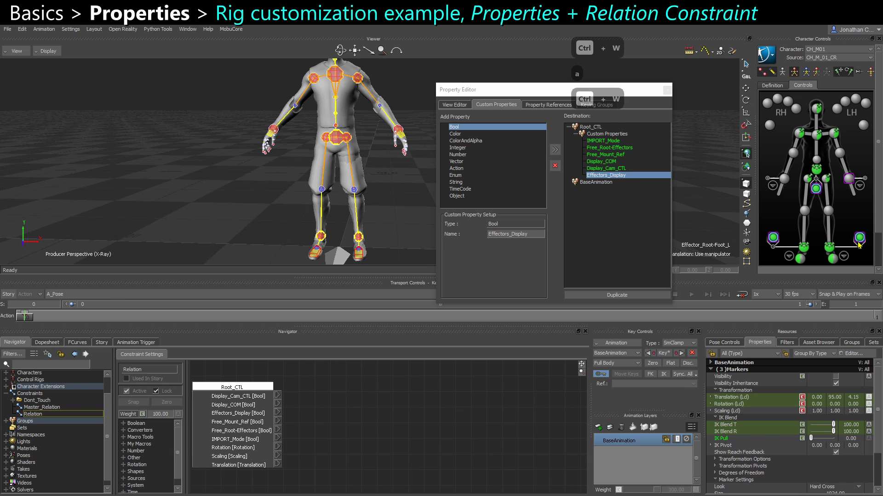
key("x")
left_click_drag(199, 171, 409, 421)
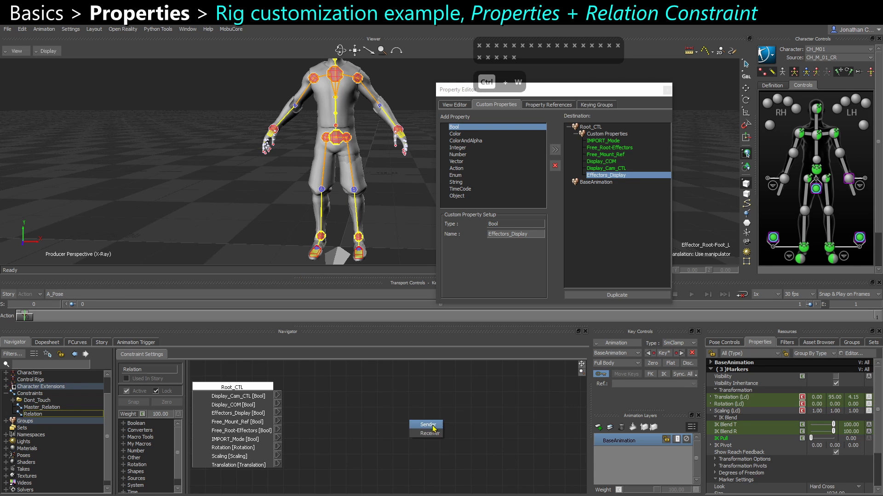
left_click(430, 433)
scroll(358, 394, "down", 3)
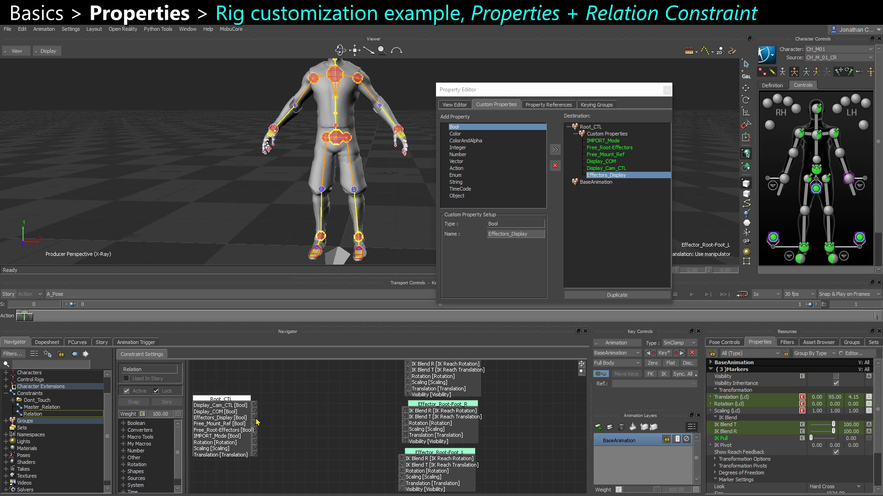
Step: Connect the Effectors_Display output of Root_CTL to the Visibility input of each of the three effector nodes
left_click_drag(254, 418, 406, 395)
left_click_drag(254, 418, 405, 441)
left_click_drag(254, 418, 402, 489)
Step: Unlock Effectors_Display on Root_CTL and toggle it to test the effectors' visibility, leaving it enabled
left_click(339, 257)
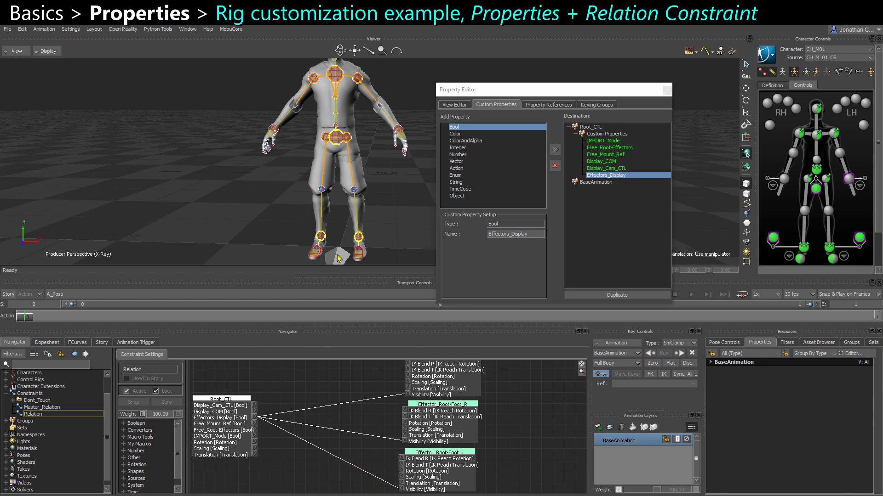
scroll(799, 483, "down", 1)
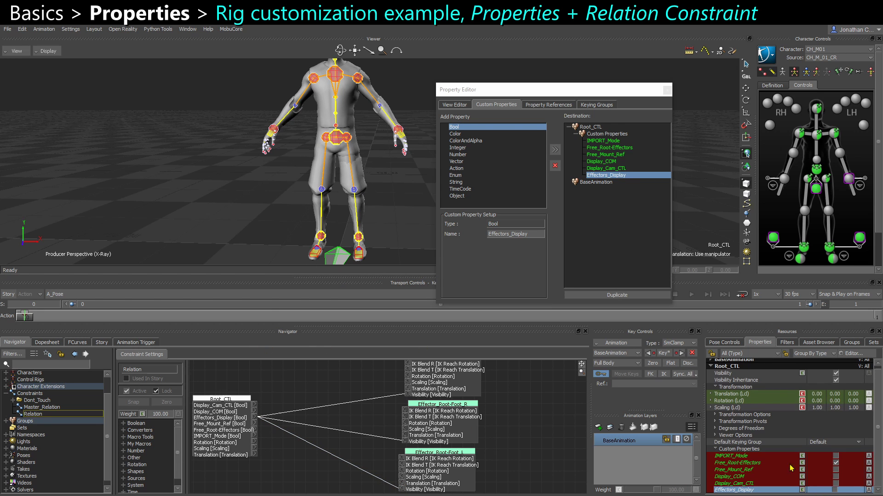
right_click(740, 491)
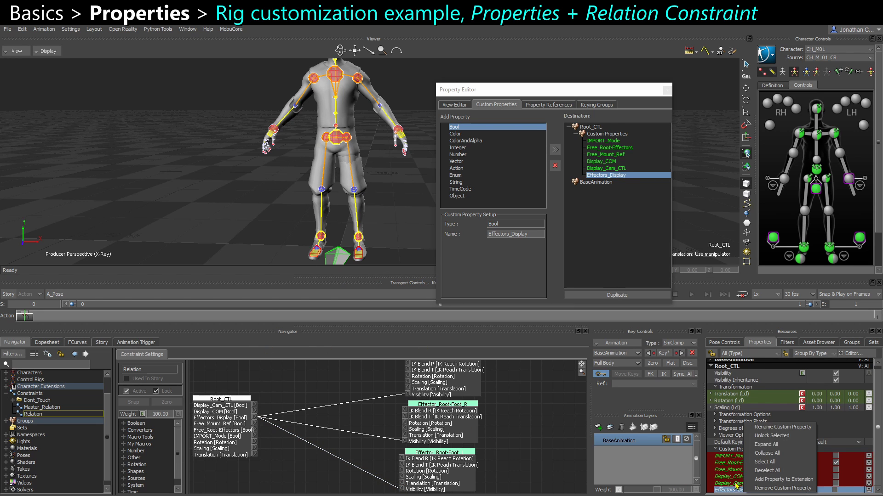
left_click(772, 435)
left_click(836, 490)
left_click(835, 490)
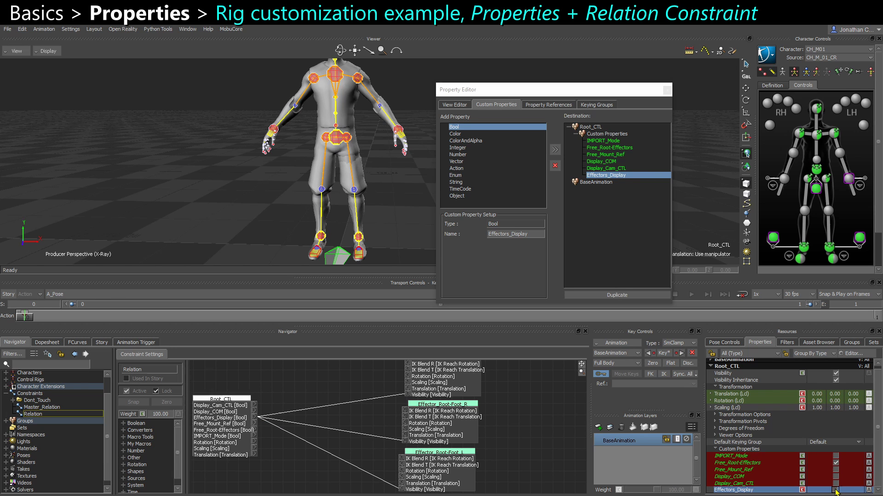
left_click(835, 490)
left_click(835, 490)
left_click(835, 490)
Step: Move the three effector receiver nodes closer to the Root_CTL sender node in the graph
left_click_drag(422, 386, 364, 392)
left_click_drag(423, 423, 365, 429)
left_click_drag(434, 459, 377, 461)
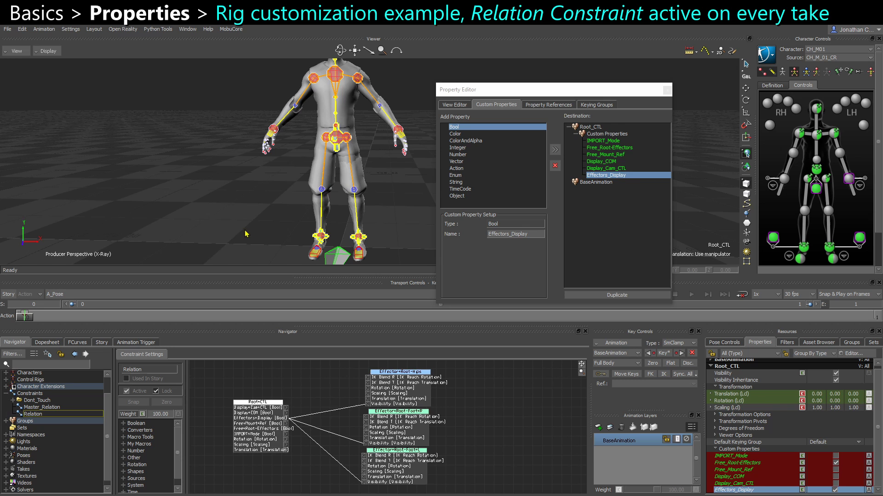
Step: Add Root_CTL to the Relation graph as a Receiver beside the effector nodes
key("x")
left_click_drag(243, 201, 498, 408)
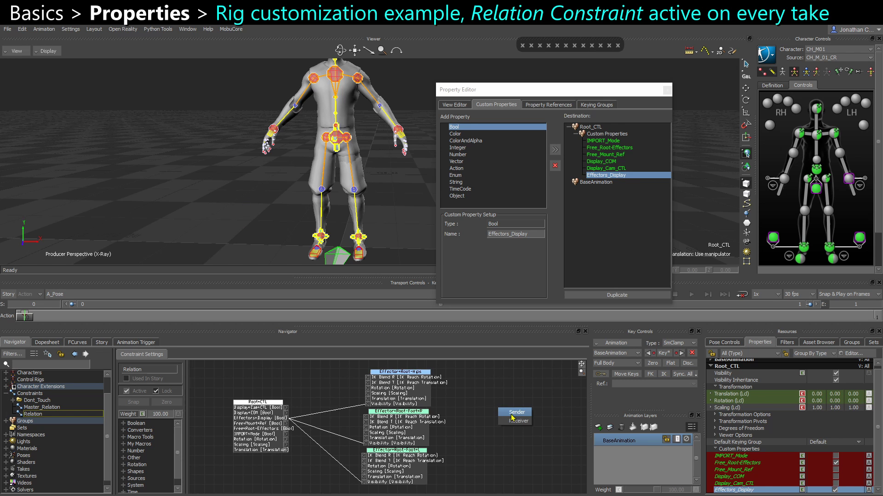
left_click(518, 422)
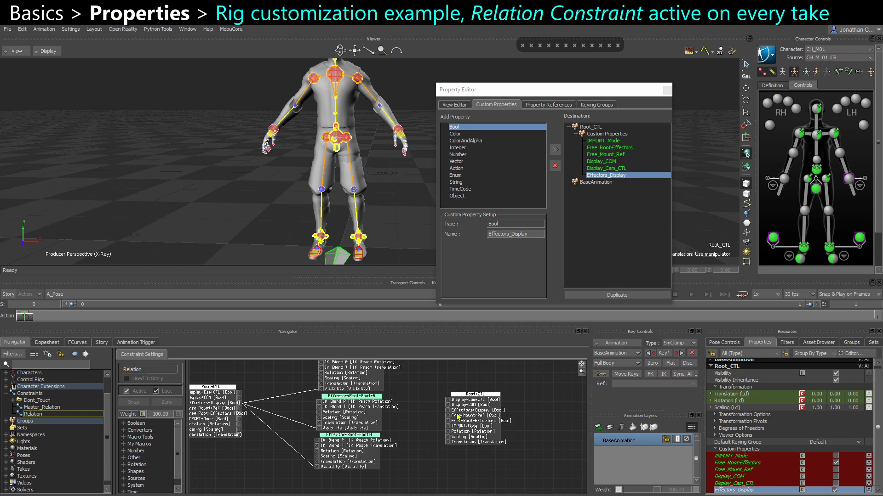
scroll(458, 417, "up", 2)
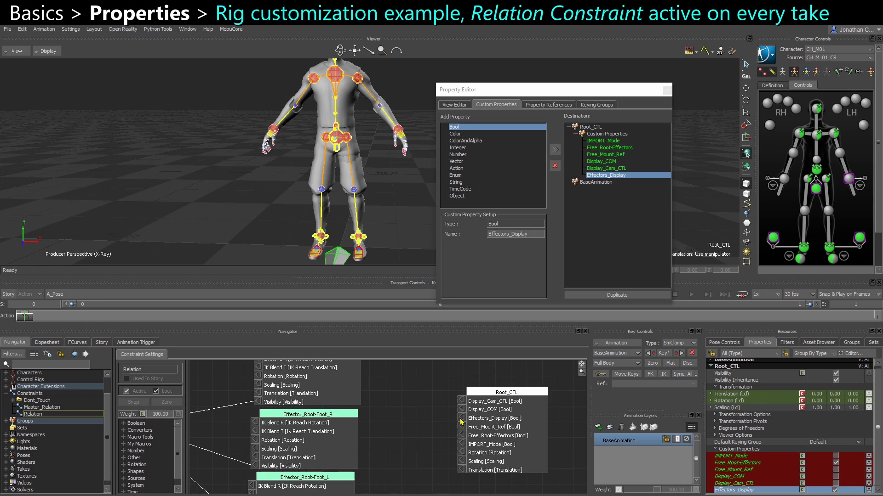
Step: Assign a fixed value to the Effectors_Display input of the Root_CTL receiver and toggle it, leaving it enabled
right_click(461, 419)
left_click(474, 423)
left_click(447, 418)
left_click(447, 418)
left_click(448, 418)
left_click(447, 416)
left_click(446, 416)
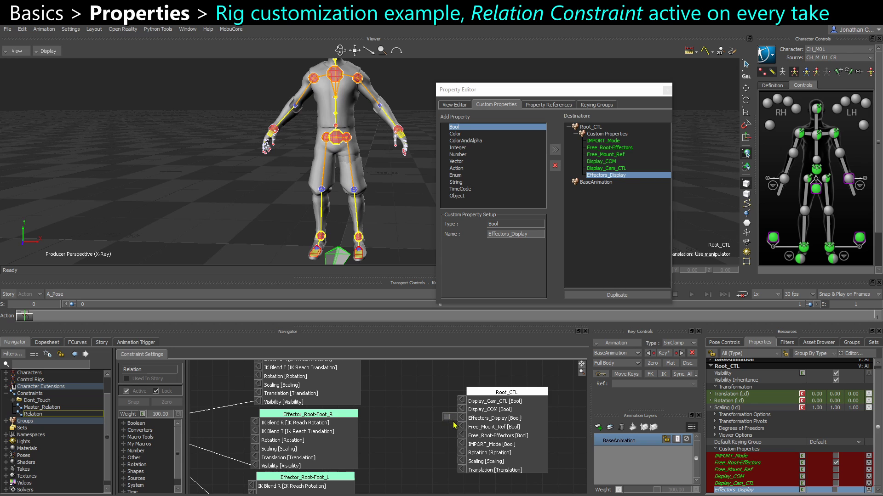
left_click(449, 418)
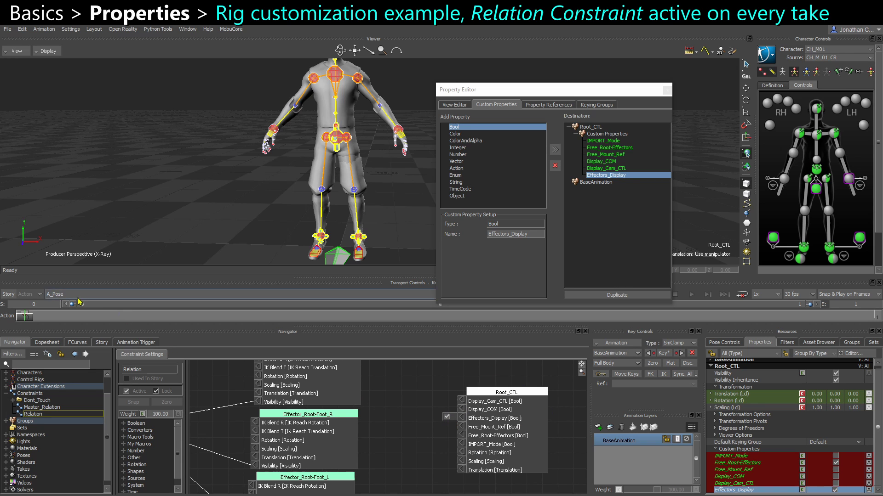
Step: Switch to the Rig take and clear the fixed value from the Effectors_Display input of the Root_CTL receiver
left_click(106, 294)
left_click(51, 318)
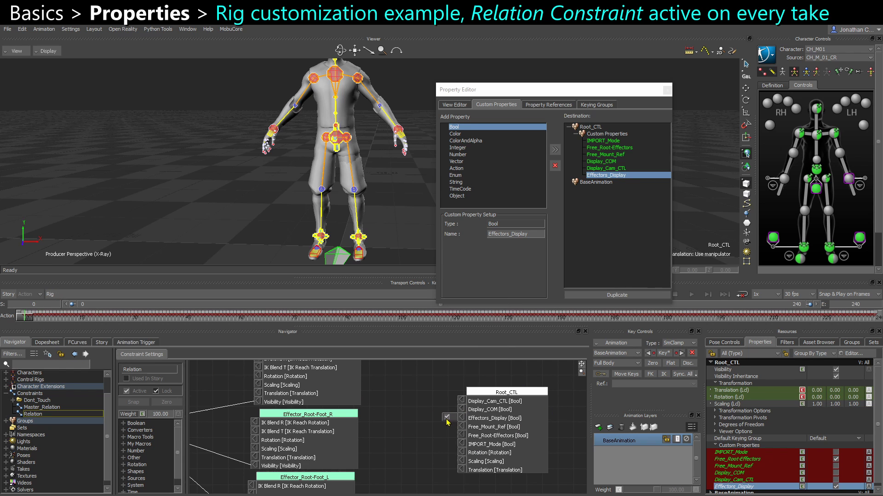
right_click(448, 420)
left_click(476, 424)
Step: Unlock Effectors_Display on Root_CTL and disable it in the Rig take
right_click(749, 488)
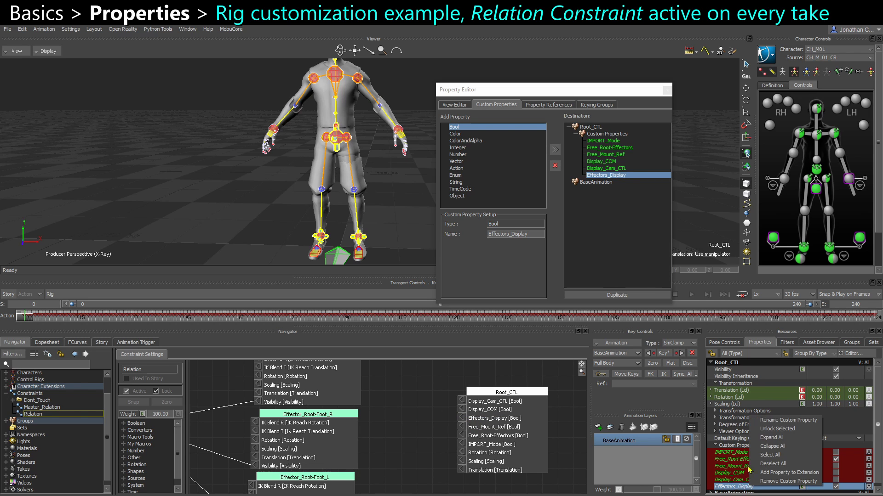
left_click(784, 430)
scroll(758, 483, "down", 1)
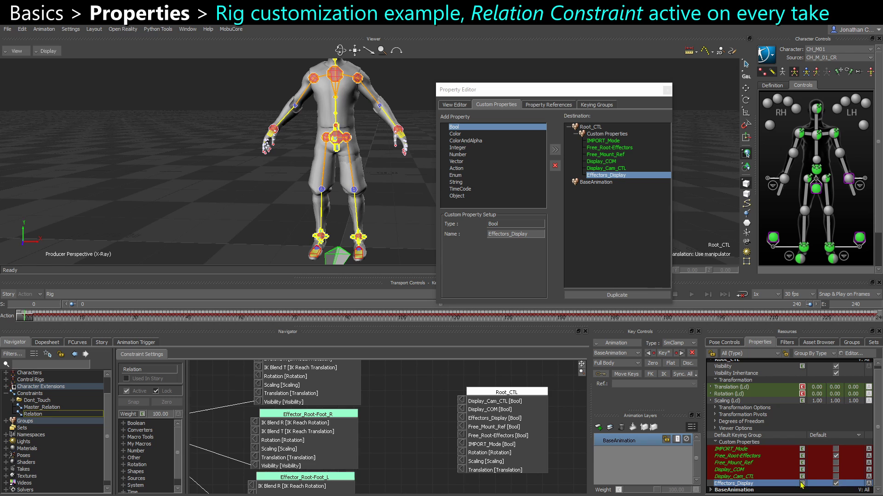
left_click(835, 484)
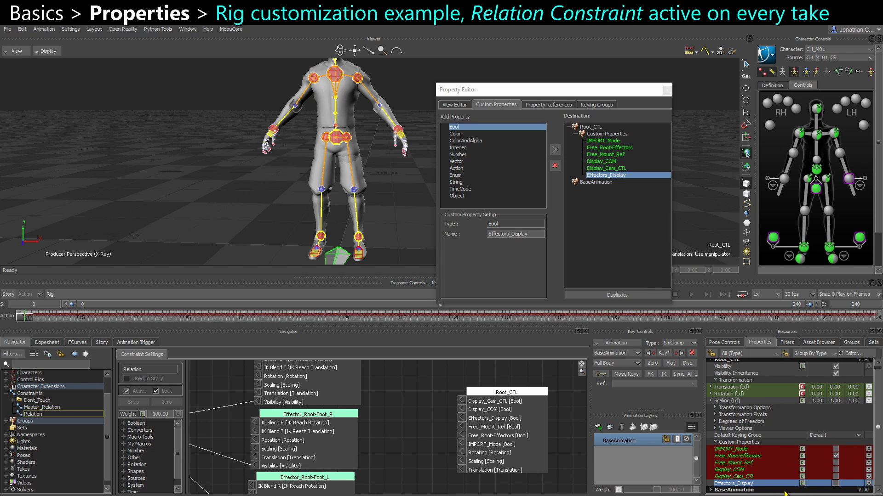
Step: Switch back to the A_Pose take to compare its Effectors_Display setting
left_click(58, 295)
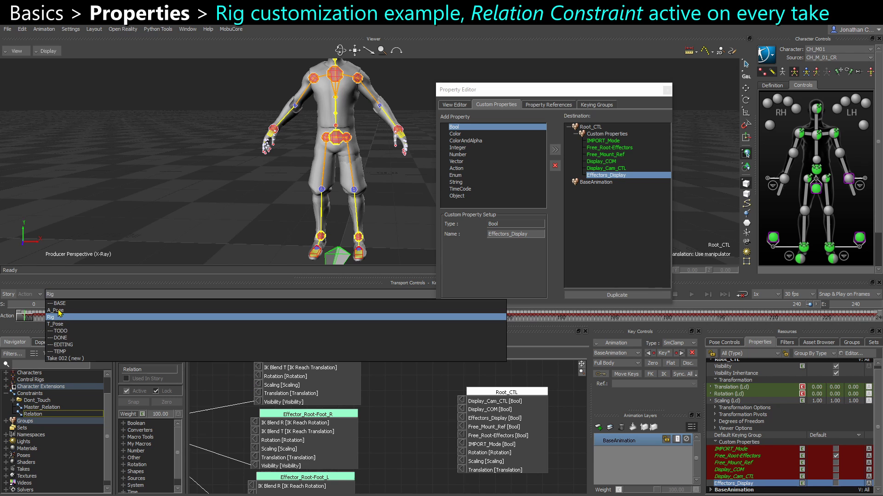
left_click(56, 311)
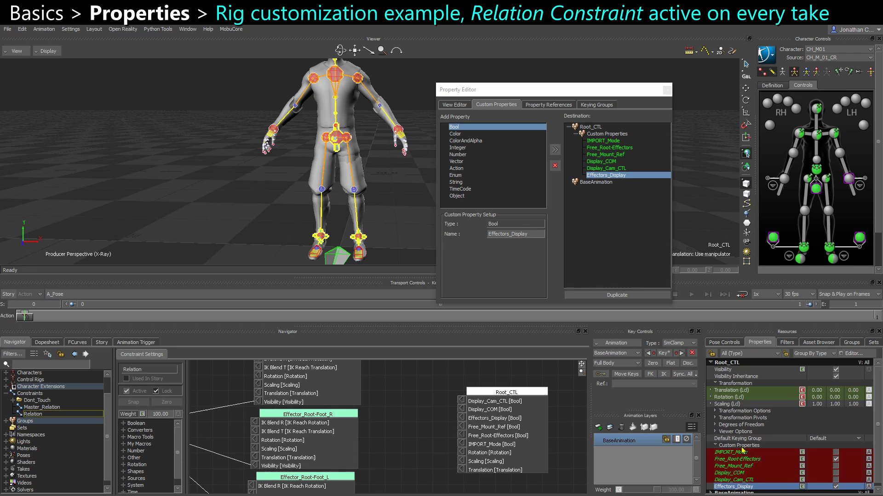
left_click(128, 295)
left_click(75, 297)
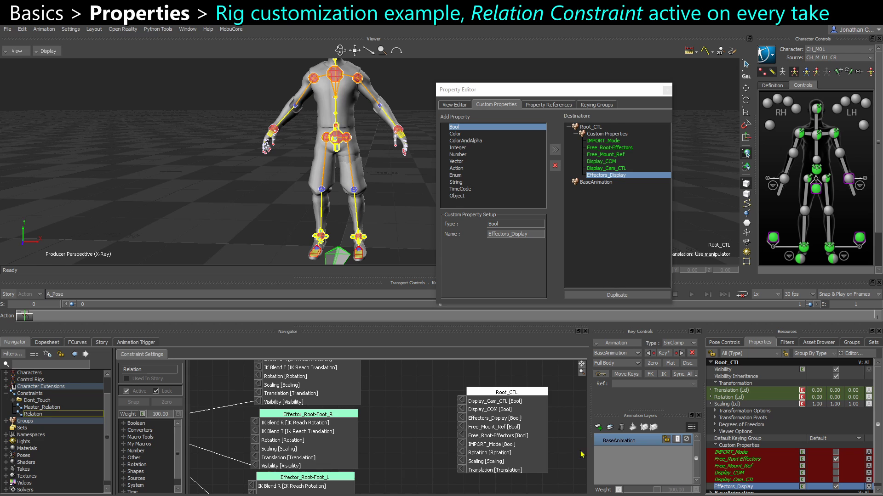
Step: Unlock Effectors_Display on Root_CTL and try the fixed value on the receiver's Effectors_Display input again
right_click(769, 490)
left_click(804, 428)
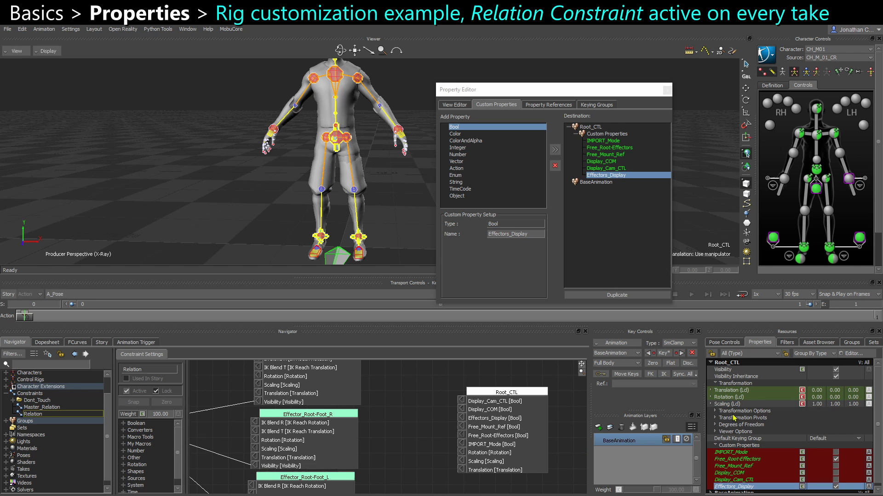
right_click(462, 419)
left_click(468, 418)
left_click(447, 418)
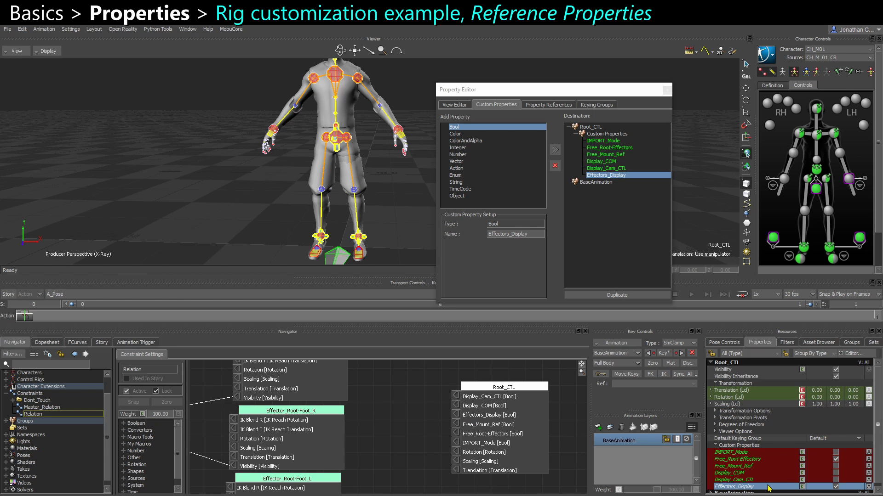
right_click(767, 486)
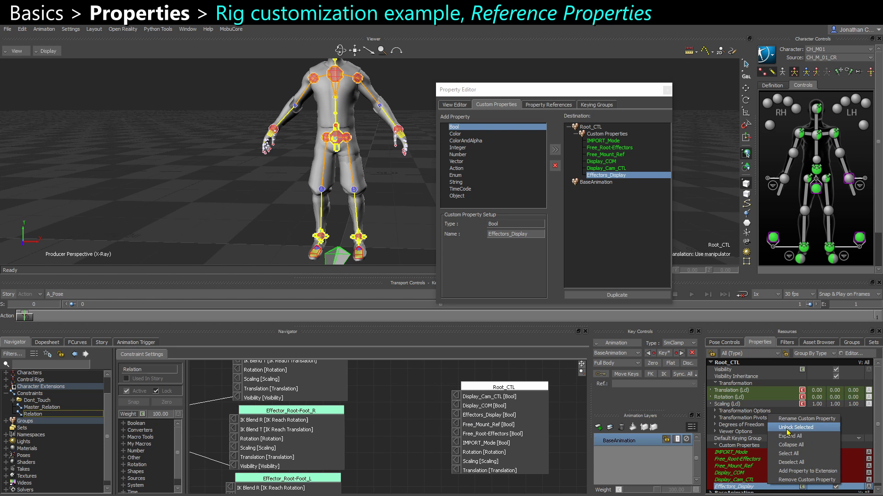
left_click(787, 428)
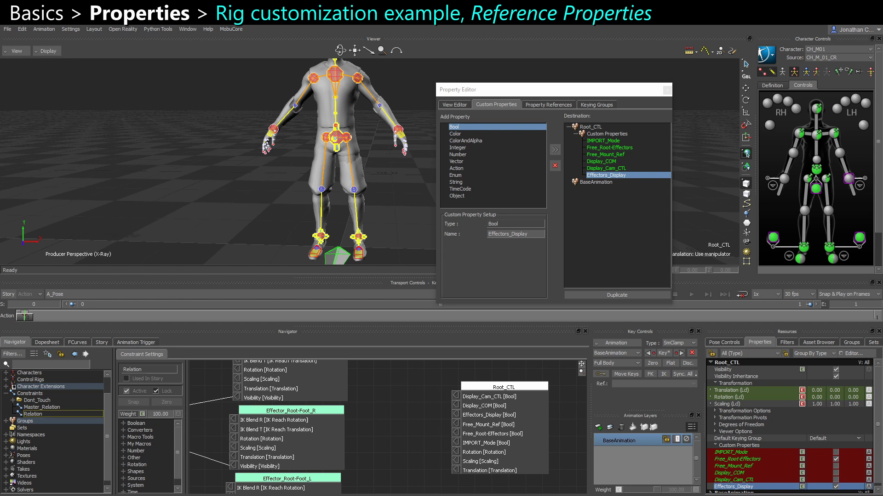
Step: Select the hips effector and reopen the Property Editor on Property References with that effector among the destinations
left_click_drag(314, 202, 310, 167, "ctrl+shift")
left_click(330, 138)
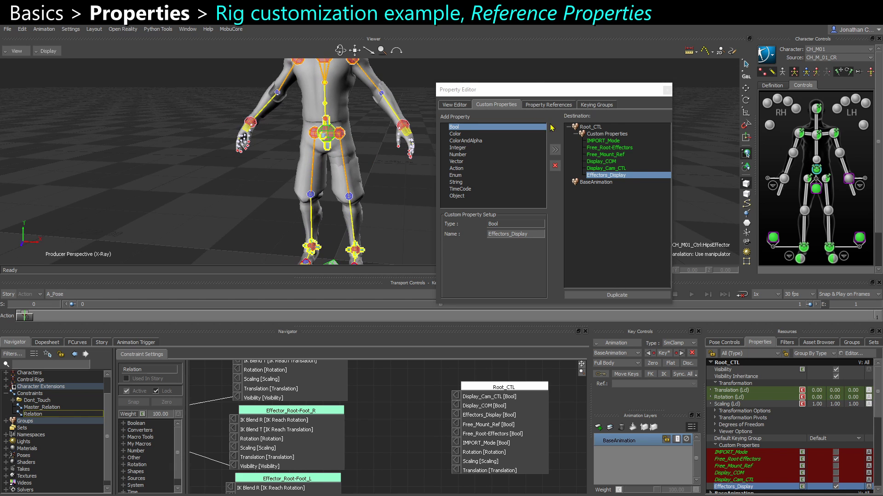
left_click(542, 106)
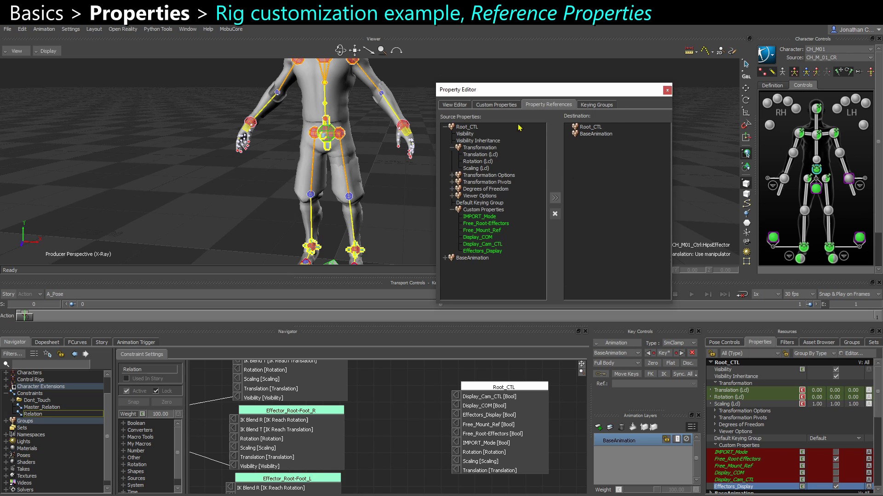
left_click(667, 90)
left_click(854, 354)
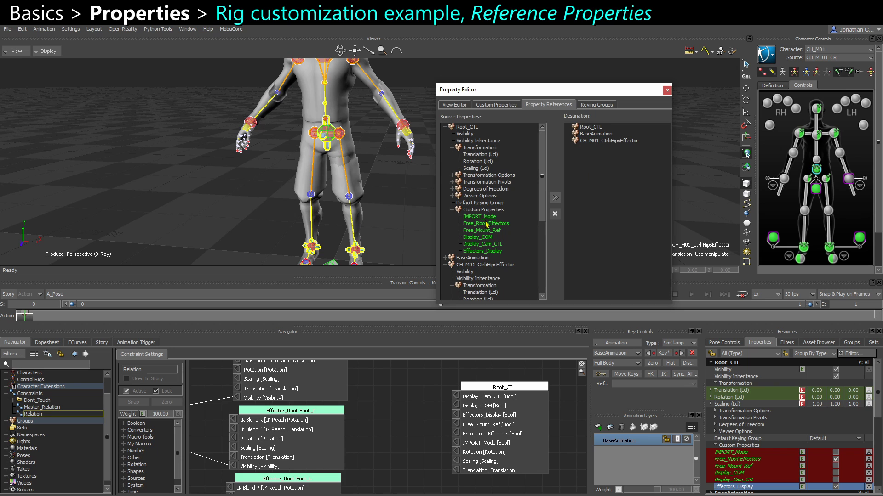
Step: Add Root_CTL's custom Effectors_Display property to CH_M01_Ctrl:HipsEffector as a property reference
left_click(478, 253)
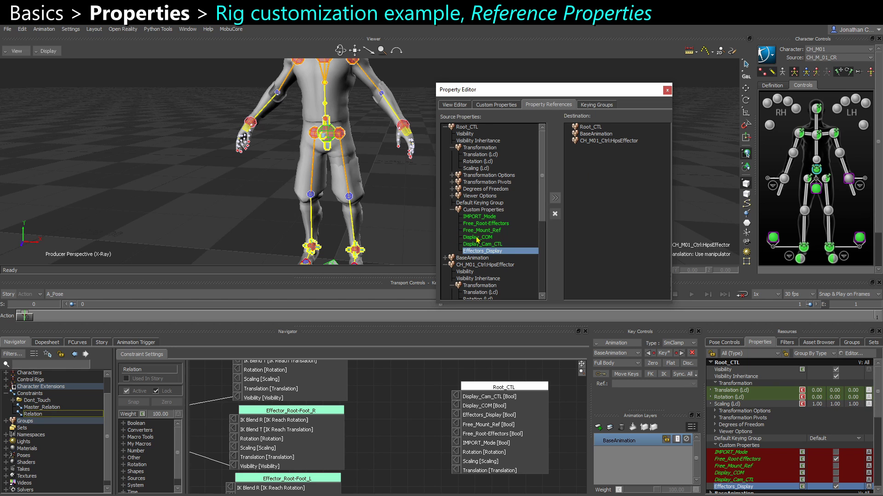
left_click(605, 142)
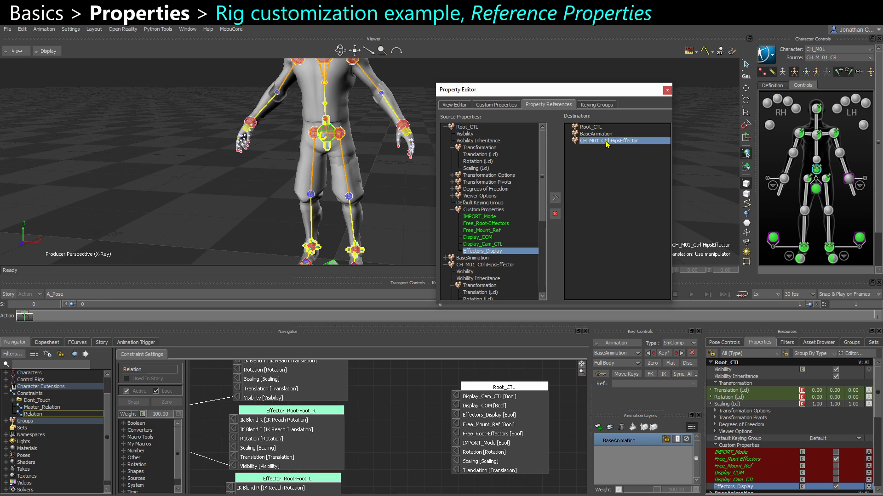
left_click(555, 198)
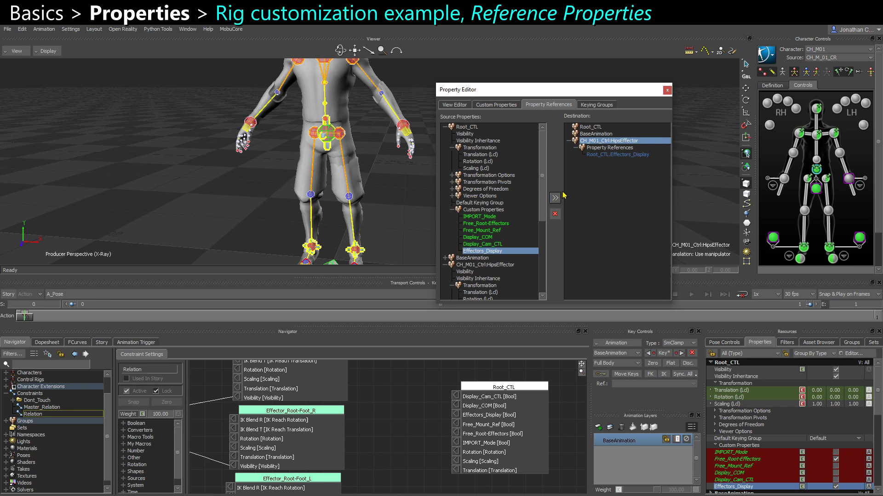
left_click(604, 157)
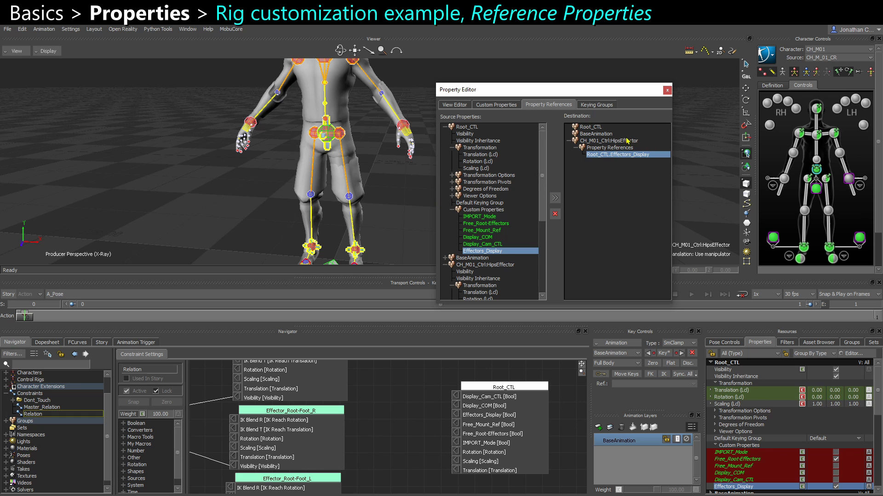
Step: Select the hips effector in the viewer and disable Effectors_Display through its Root_CTL.Effectors_Display reference
left_click(335, 151)
left_click(329, 136)
left_click_drag(350, 175, 377, 203, "ctrl+shift")
scroll(758, 413, "down", 3)
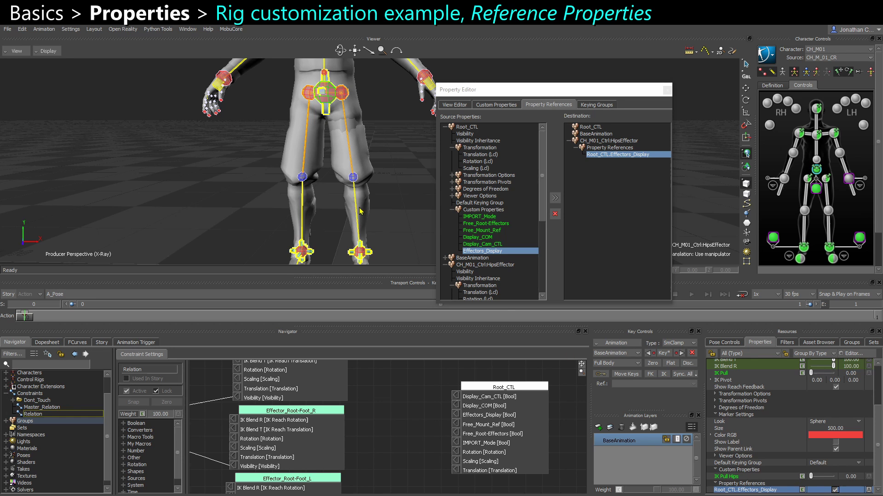
scroll(359, 187, "down", 2)
left_click(835, 490)
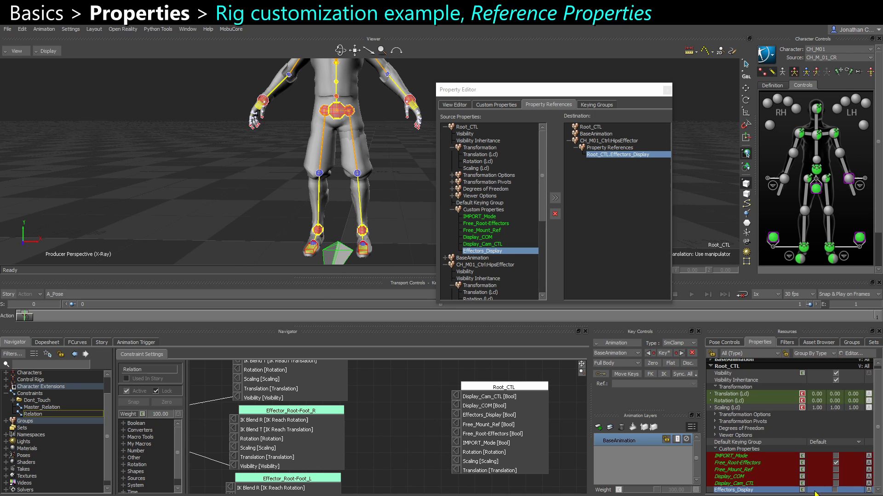
Step: Re-enable Effectors_Display through the hips effector's property reference and check the property on Root_CTL
left_click(338, 115)
scroll(824, 492, "down", 3)
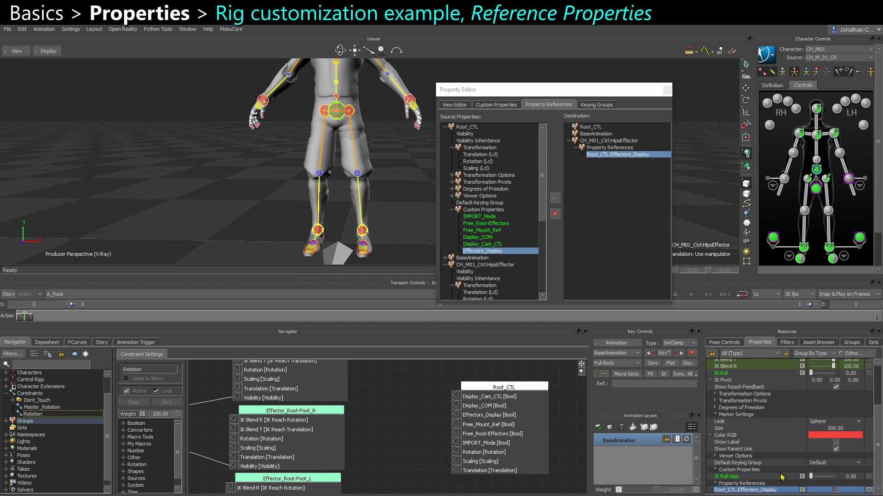
left_click(835, 490)
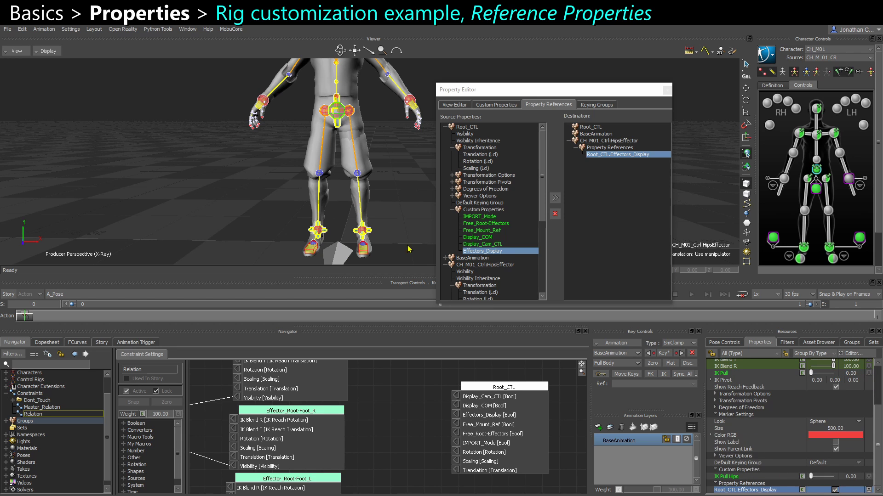
left_click(341, 260)
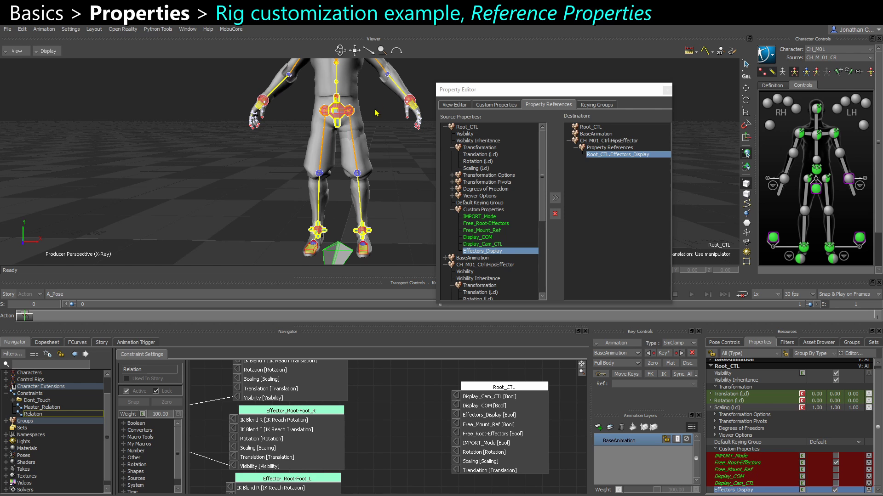
Step: Select CH_M01_Ctrl:HipsEffector again and collapse its Marker Settings property group
left_click(329, 106)
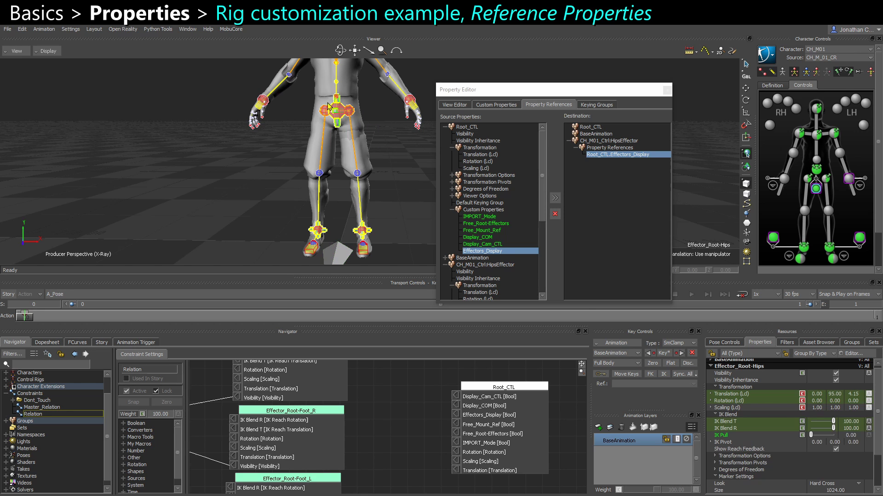
left_click(341, 114)
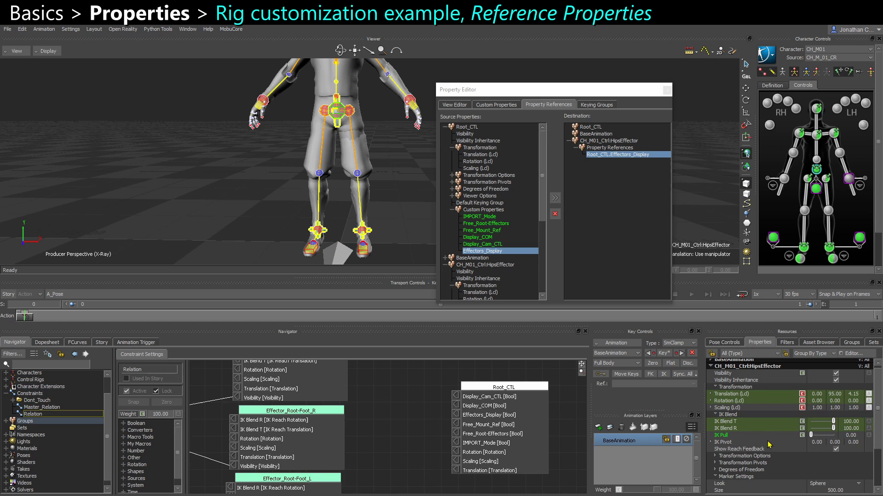
scroll(769, 445, "down", 3)
left_click(715, 416)
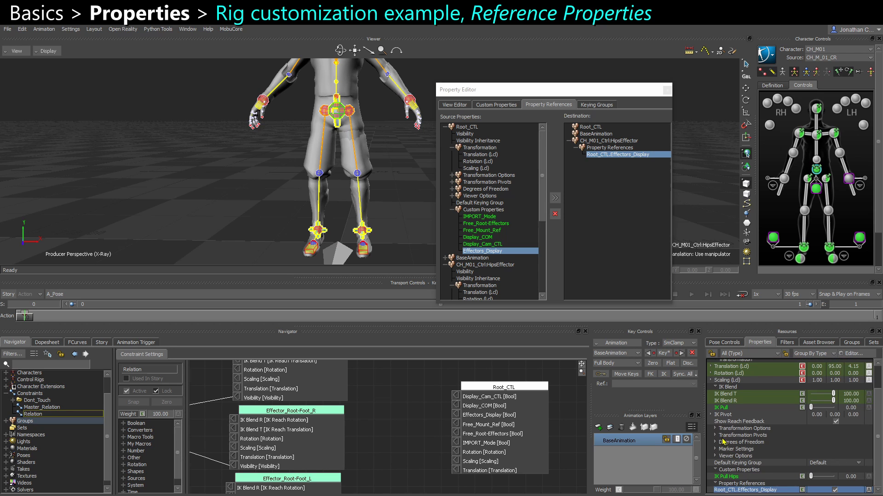